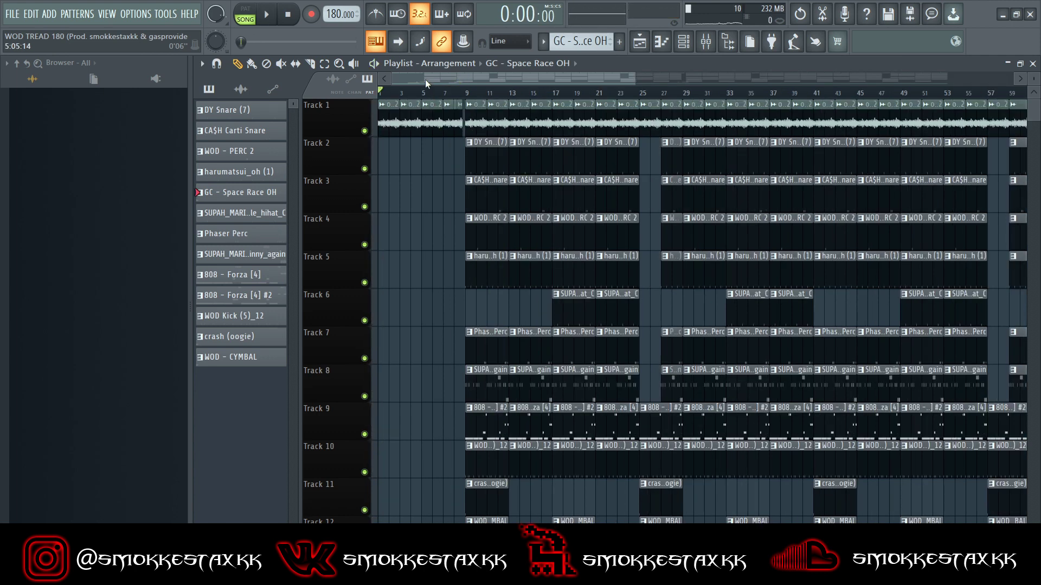
# Play the arrangement's intro from bar 1 to hear the melody on Track 1, and stop playback
pyautogui.press('space')
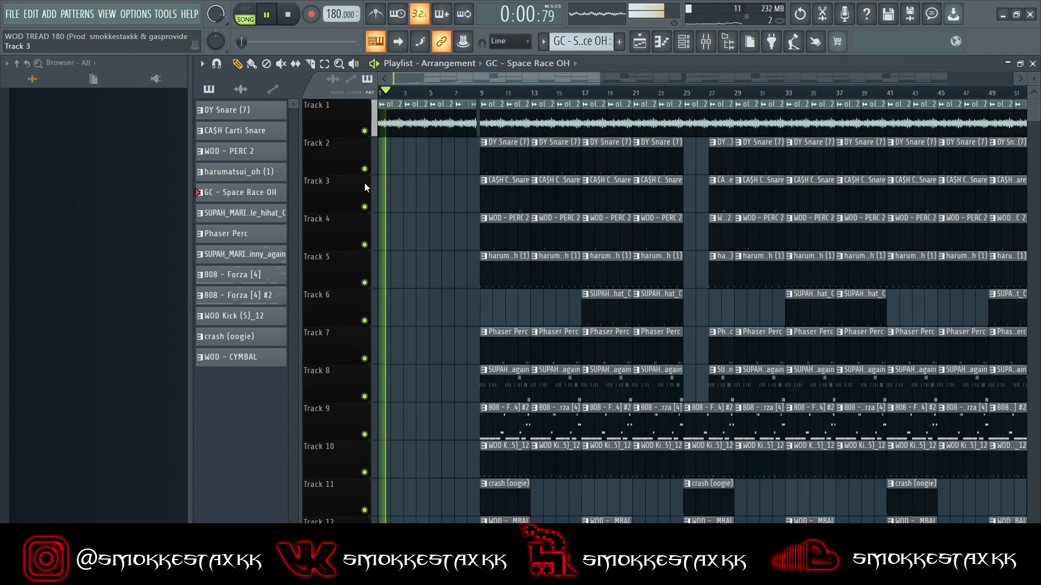
pyautogui.keyDown('ctrl'); pyautogui.scroll(2, 369, 181); pyautogui.keyUp('ctrl')
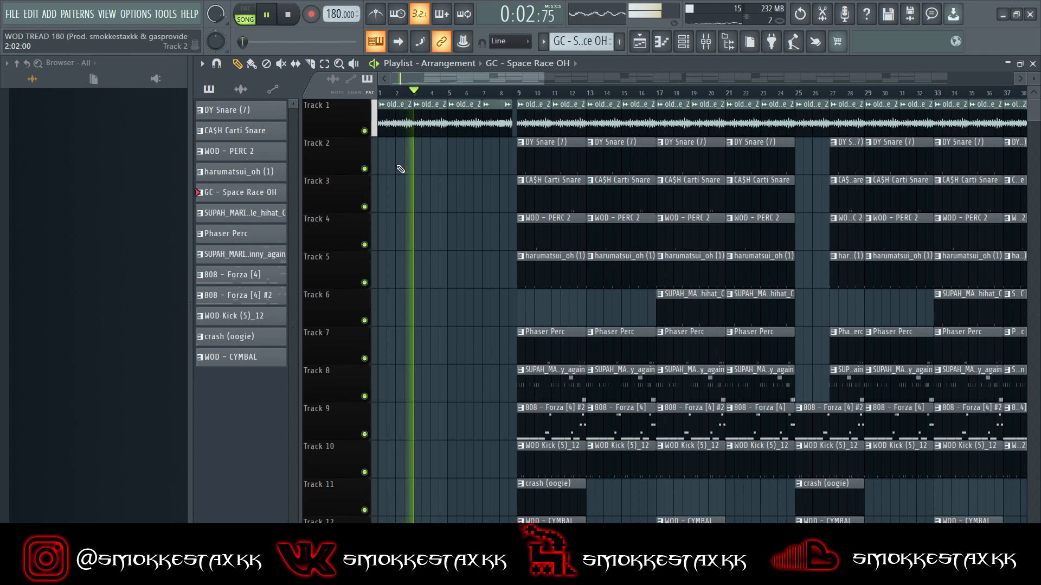
pyautogui.press('space')
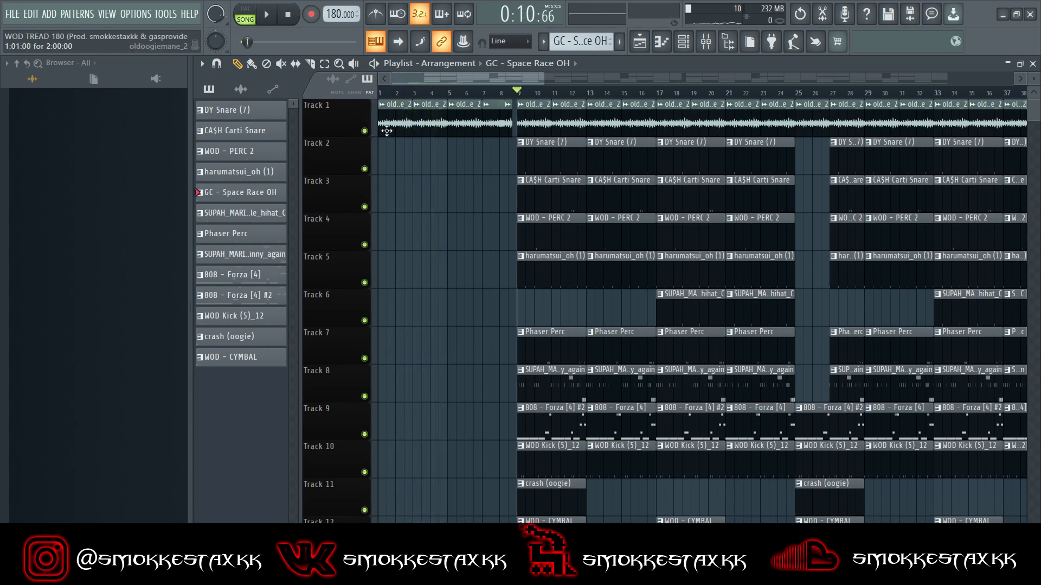
# Mute the melody on Track 1, listen to the full drum arrangement without it, and stop playback
pyautogui.click(365, 131)
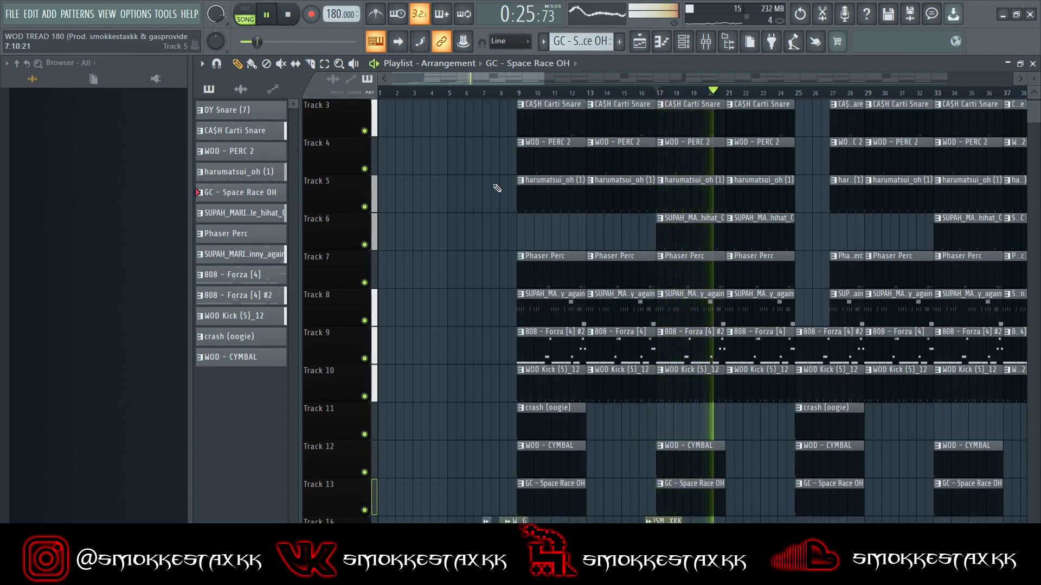
pyautogui.scroll(2, 497, 188)
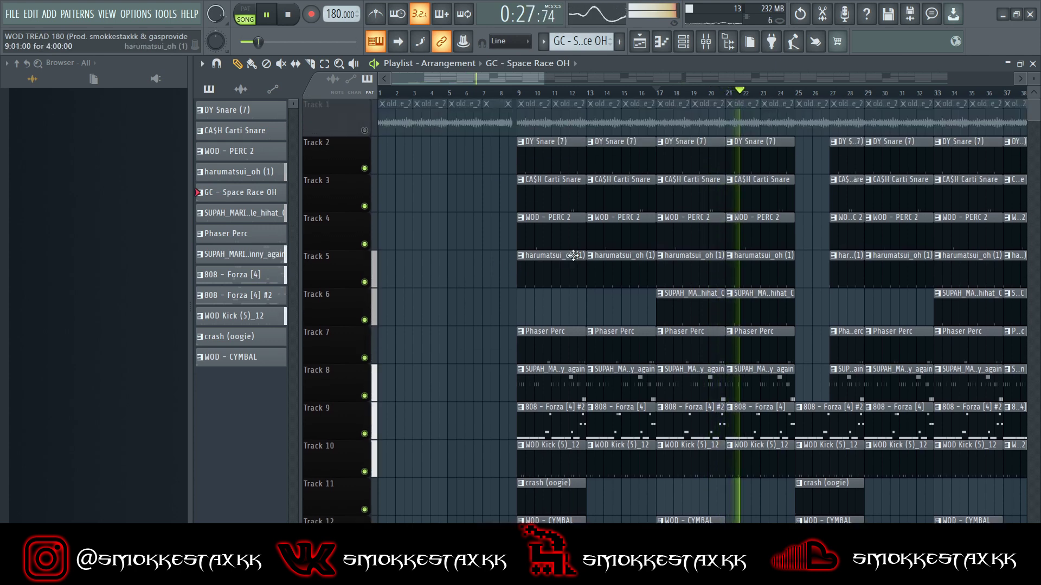
pyautogui.press('space')
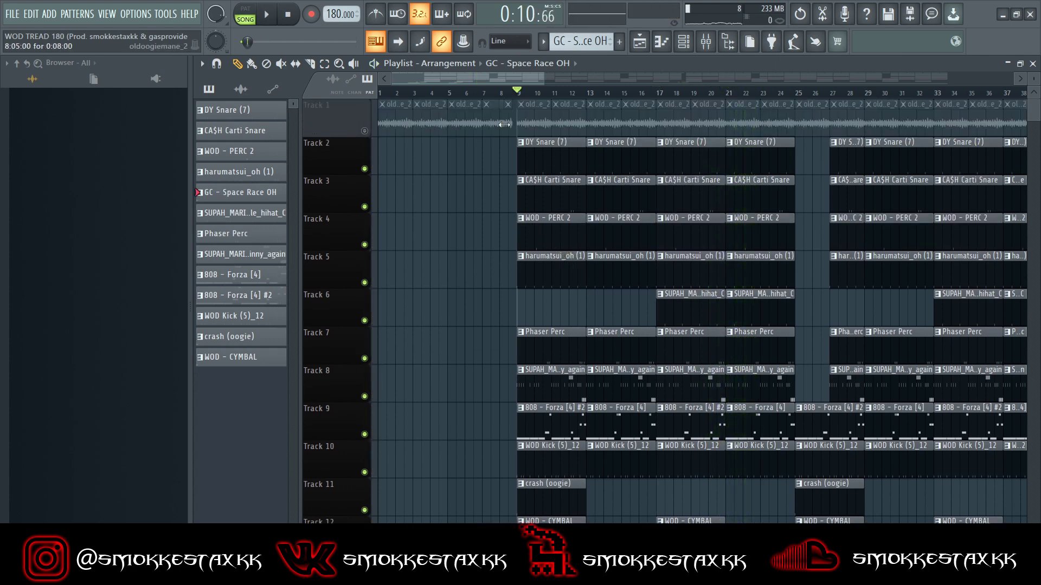
# Solo Track 2 and review the DY Snare (7) pattern in the piano roll while playing it from bar 9
pyautogui.keyDown('ctrl'); pyautogui.click(547, 158); pyautogui.keyUp('ctrl')
pyautogui.doubleClick(542, 161)
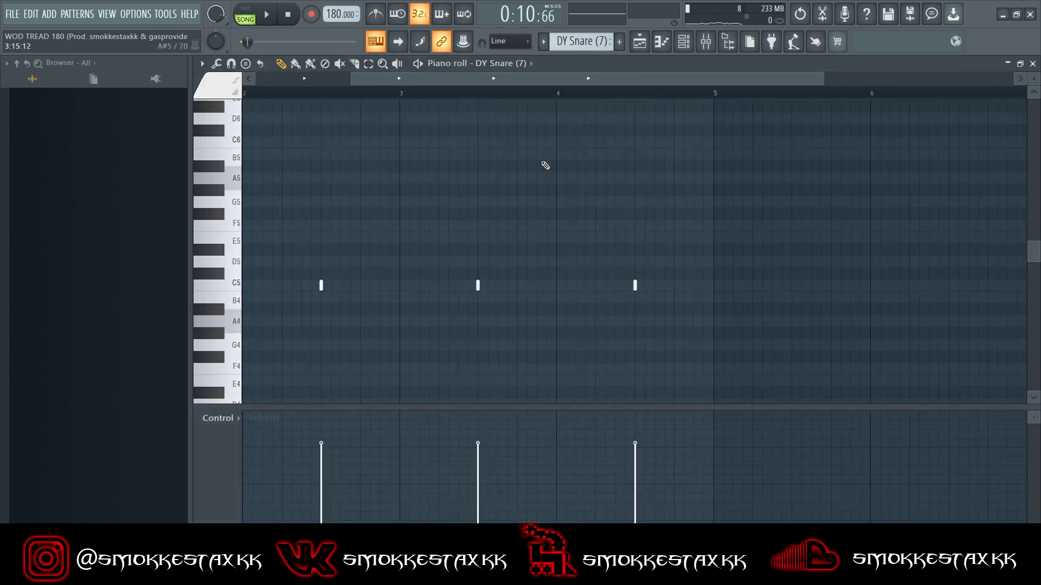
pyautogui.press('space')
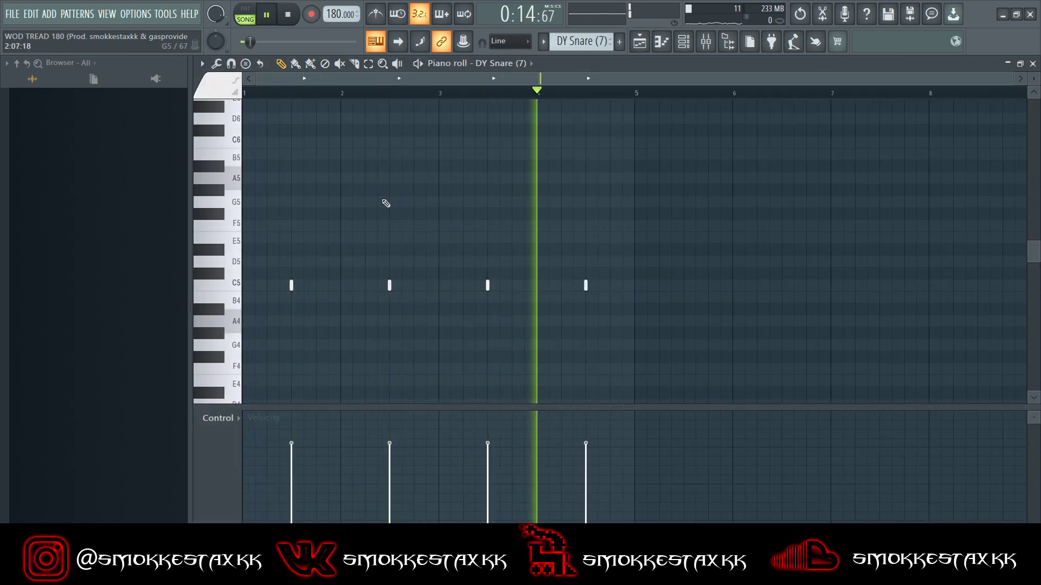
pyautogui.press('F5')
# Unmute Track 3 and review the CA$H Carti Snare pattern in the piano roll during playback, returning to the playlist
pyautogui.keyDown('ctrl'); pyautogui.click(367, 210); pyautogui.keyUp('ctrl')
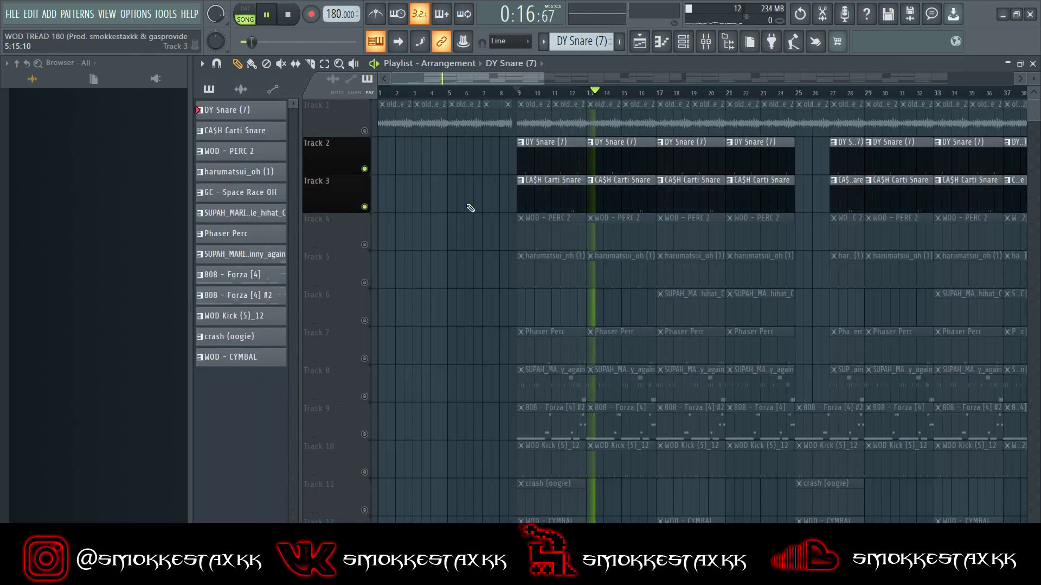
pyautogui.doubleClick(613, 193)
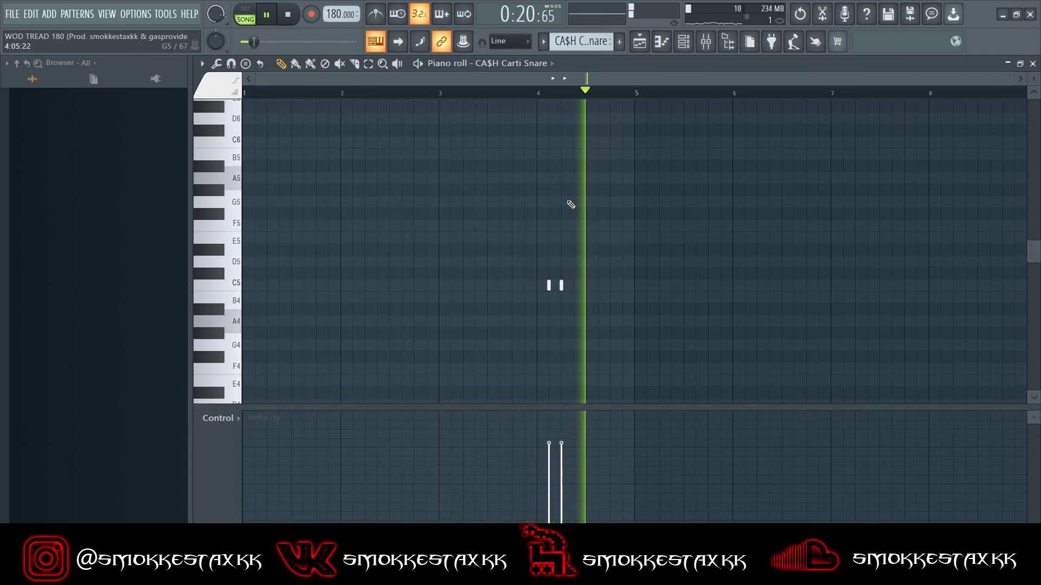
pyautogui.press('F5')
# Unmute Track 4 and play its WOD - PERC 2 pattern in the piano roll from bar 9, returning to the playlist
pyautogui.keyDown('ctrl'); pyautogui.click(373, 227); pyautogui.keyUp('ctrl')
pyautogui.doubleClick(563, 241)
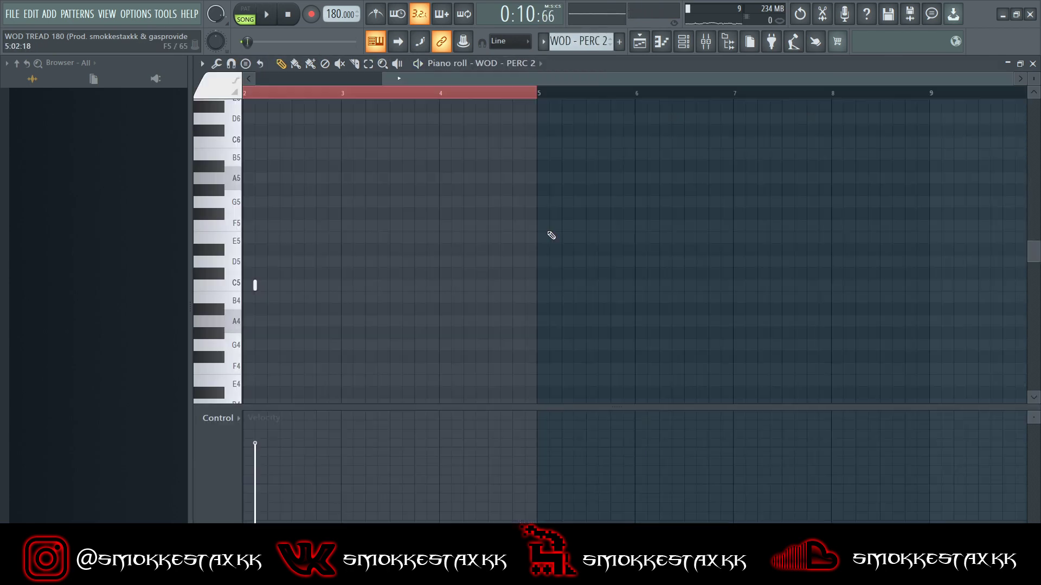
pyautogui.press('space')
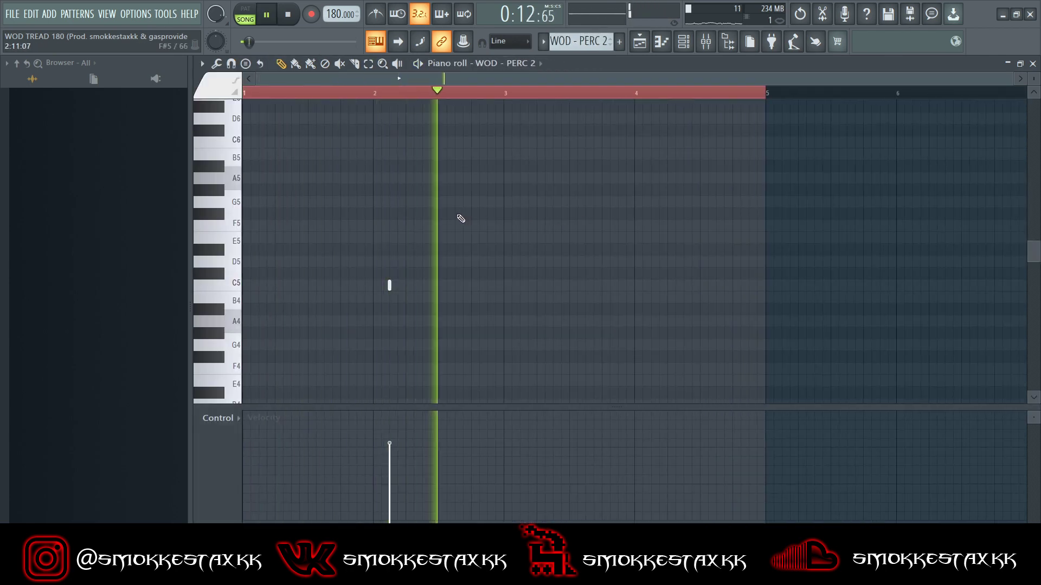
pyautogui.press('F5')
# Unmute Track 5 and play its harumatsui_oh (1) open-hat pattern in the piano roll from bar 9
pyautogui.keyDown('ctrl'); pyautogui.click(365, 282); pyautogui.keyUp('ctrl')
pyautogui.press('space')
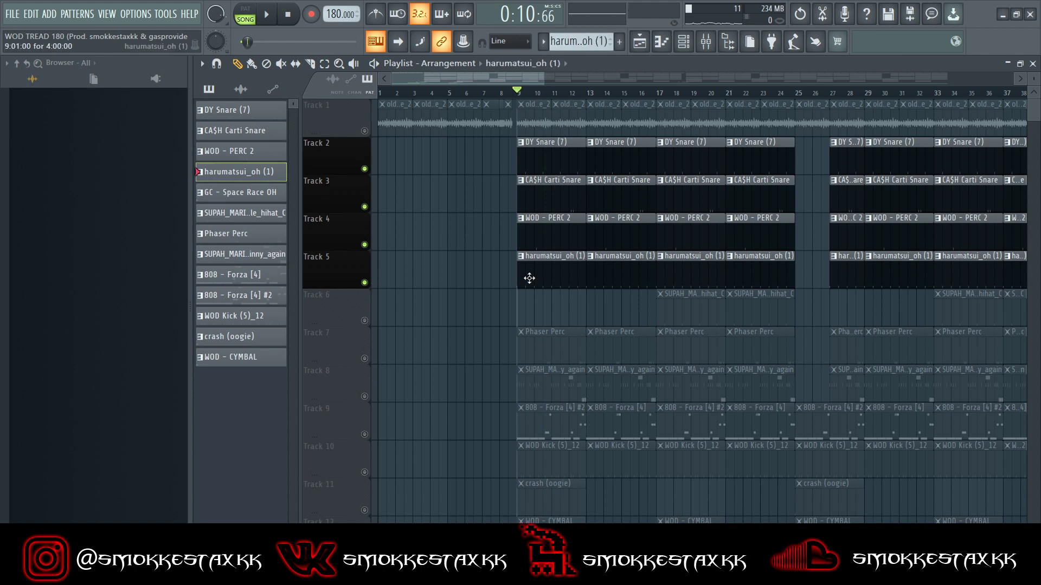
pyautogui.doubleClick(529, 278)
pyautogui.press('space')
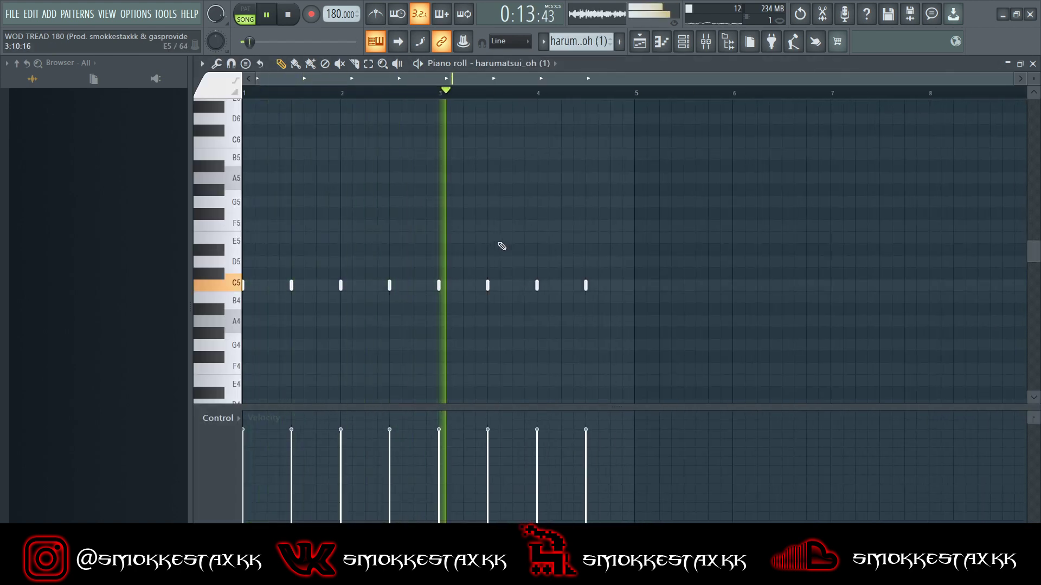
pyautogui.press('F5')
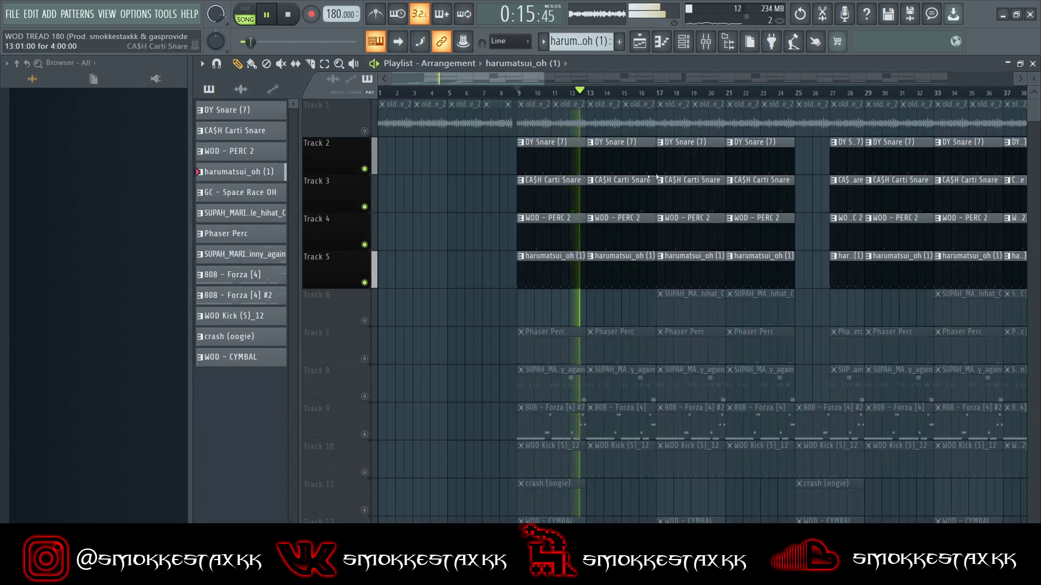
# Unmute Track 6 and play its SUPAH_MARIO_triangle_hihat_C pattern in the piano roll from bar 17
pyautogui.click(364, 321)
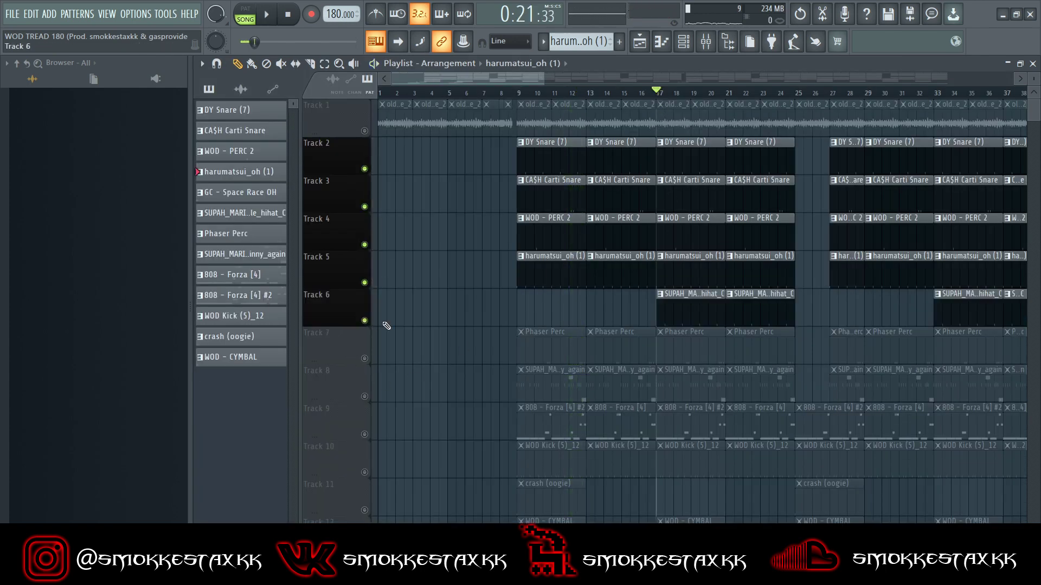
pyautogui.doubleClick(672, 308)
pyautogui.press('space')
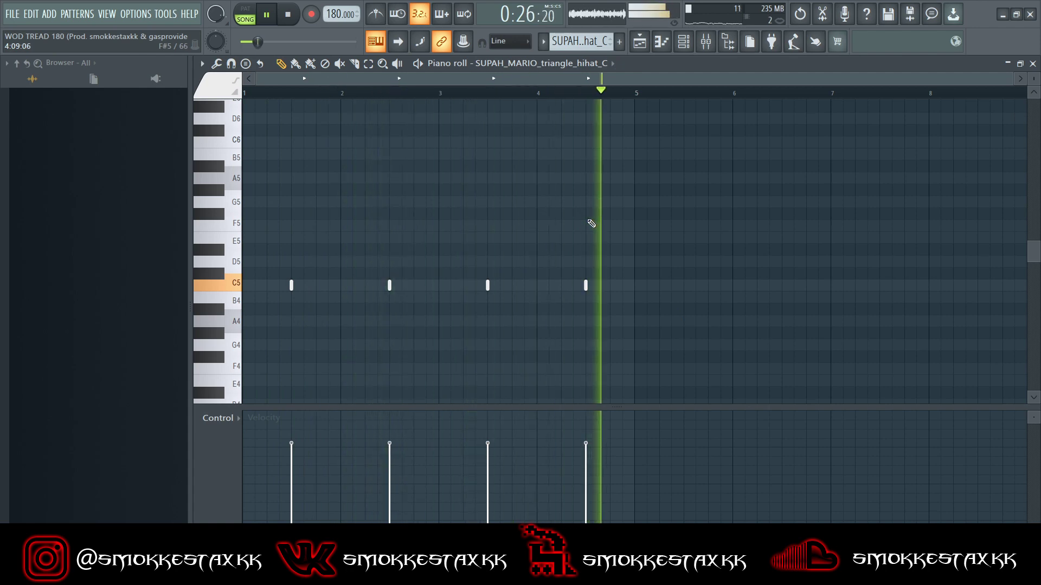
pyautogui.press('space')
pyautogui.press('F5')
# Open the Phaser Perc pattern on Track 7 in the piano roll, play it from bar 17, and return to the playlist
pyautogui.doubleClick(665, 344)
pyautogui.press('space')
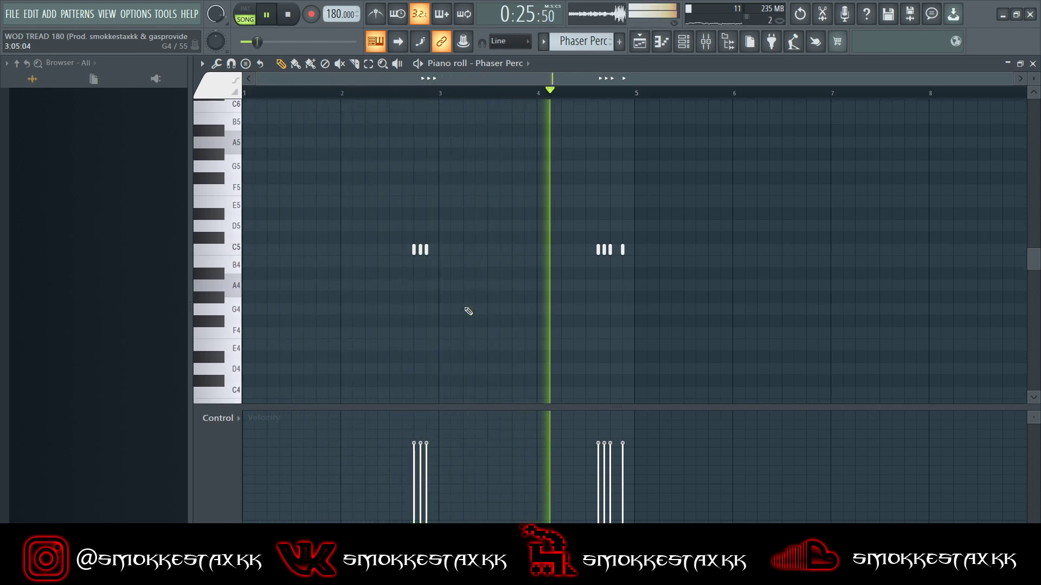
pyautogui.press('space')
pyautogui.press('F5')
# Review the SUPAH_MARIO_hihat_skinny_again pattern on Track 8 in the piano roll while playing it from bar 17
pyautogui.doubleClick(628, 313)
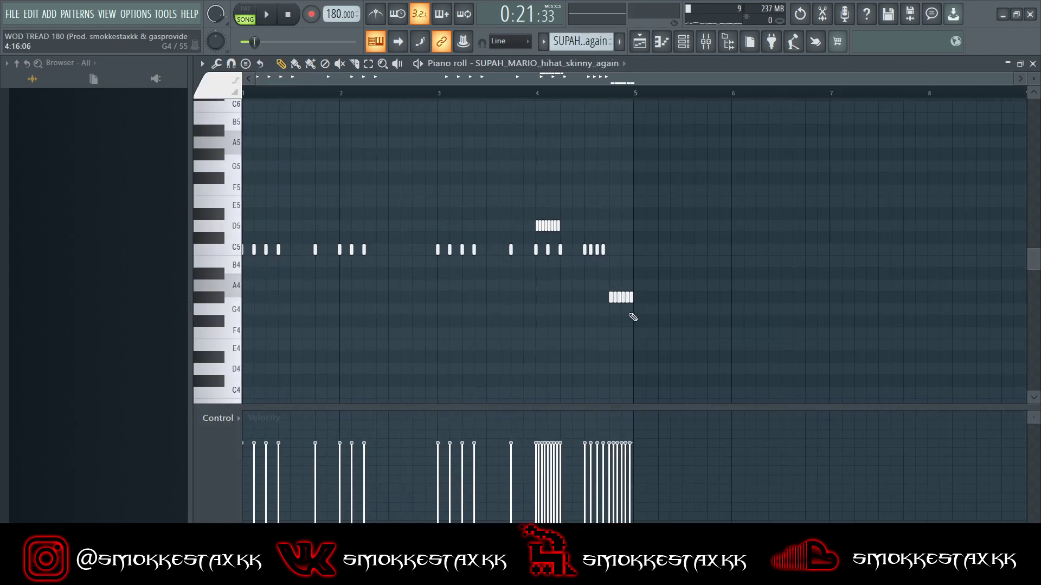
pyautogui.press('space')
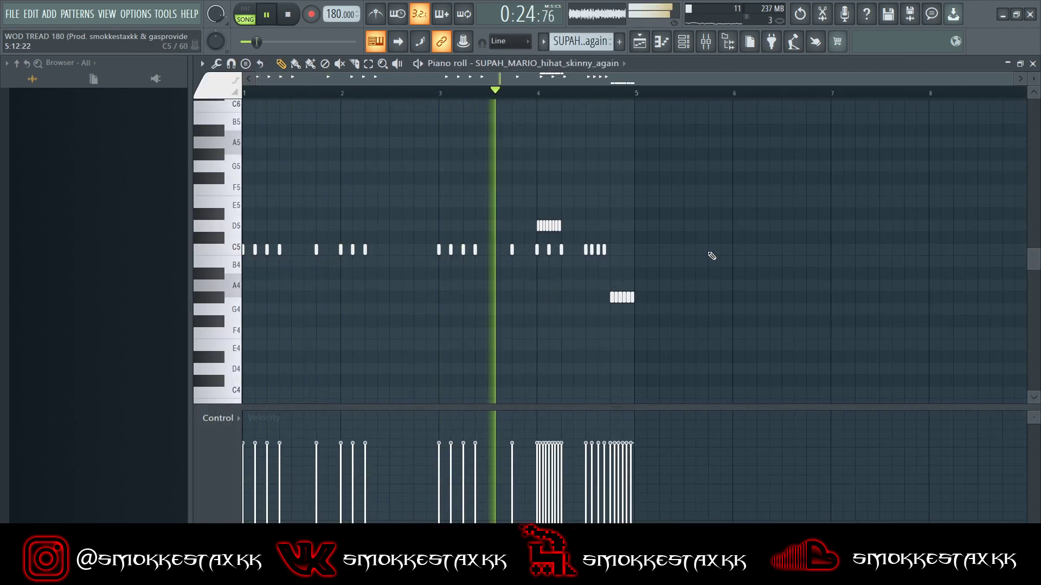
pyautogui.press('space')
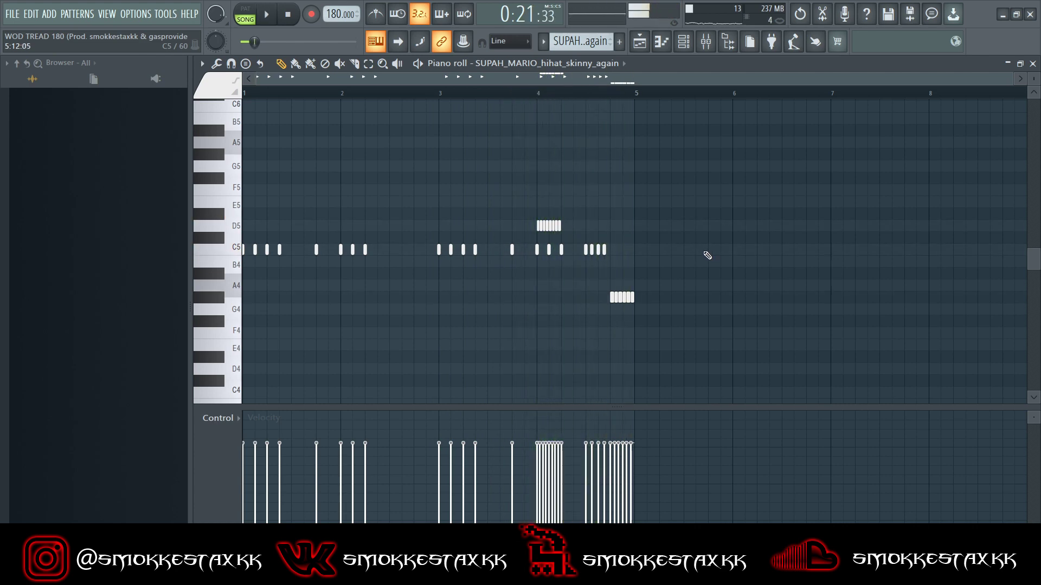
pyautogui.press('F5')
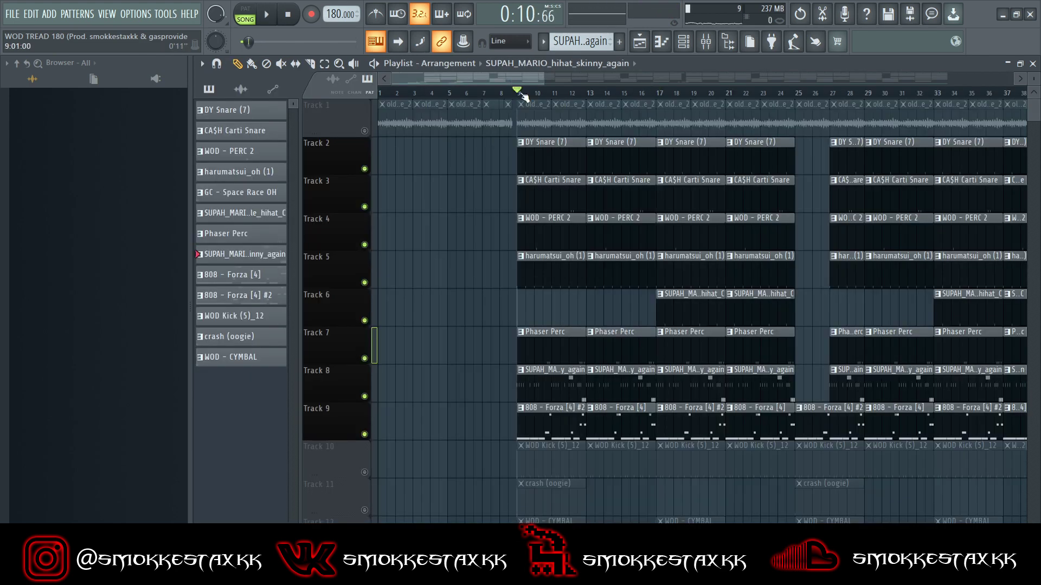
# Review the notes of the 808 - Forza [4] #2 pattern on Track 9 in the piano roll while playing from bar 9
pyautogui.doubleClick(560, 423)
pyautogui.press('space')
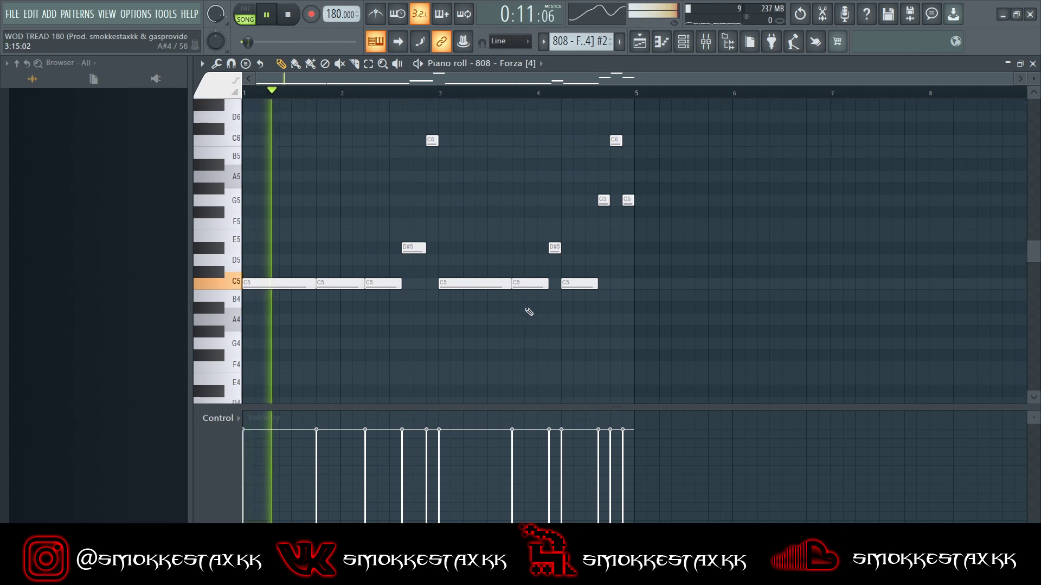
pyautogui.scroll(1, 546, 307)
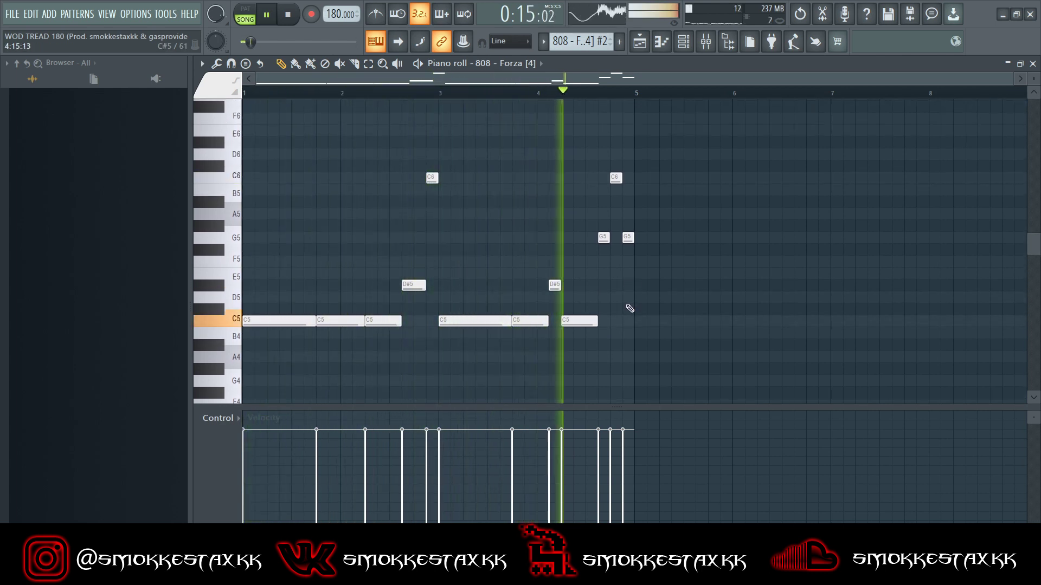
pyautogui.press('space')
pyautogui.press('F5')
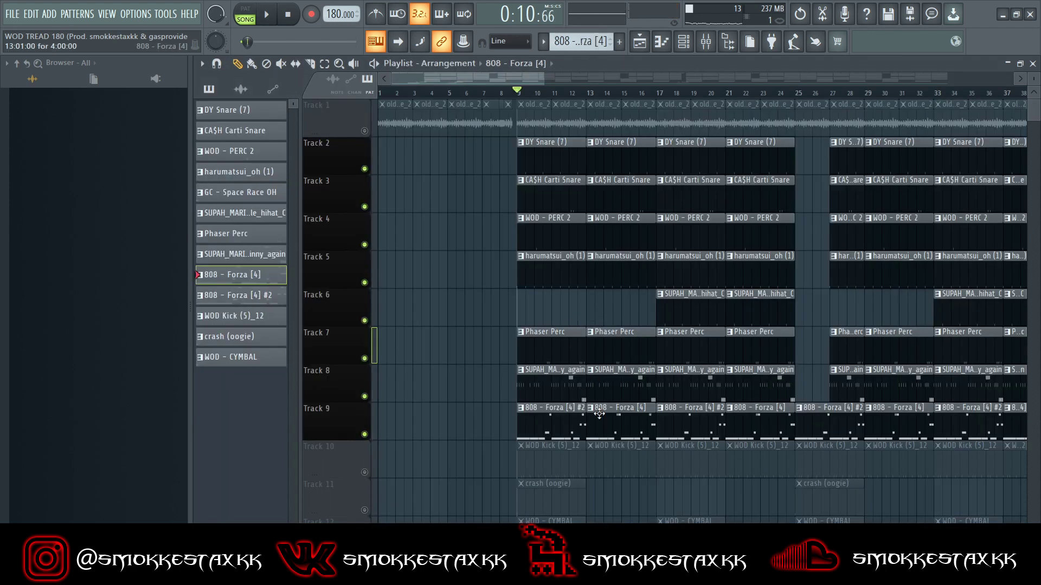
# Open the 808 - Forza [4] pattern at bar 13 on Track 9 and play it while examining its notes
pyautogui.doubleClick(599, 415)
pyautogui.scroll(-2, 614, 389)
pyautogui.press('space')
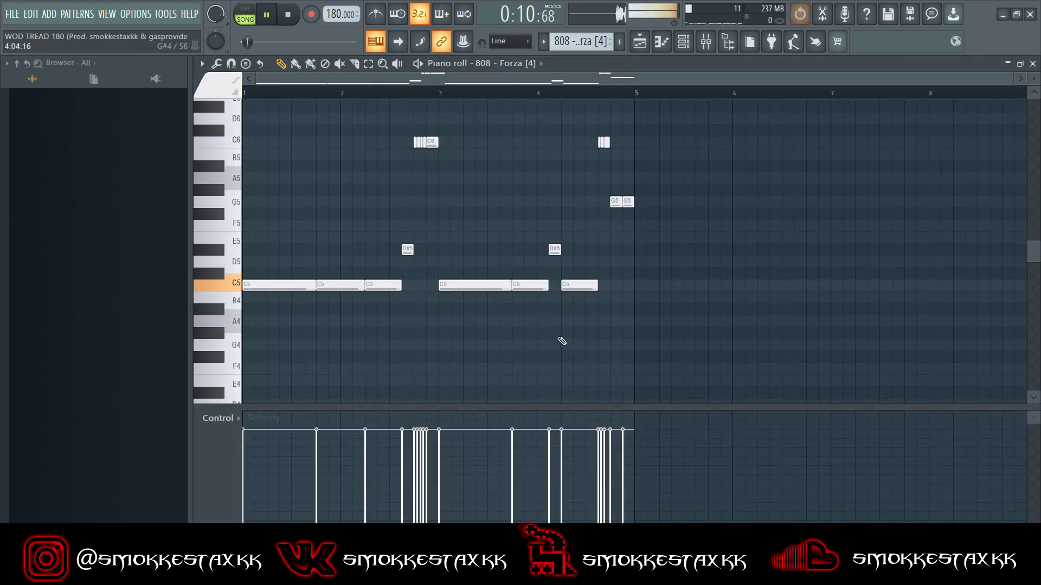
pyautogui.scroll(4, 542, 339)
pyautogui.press('space')
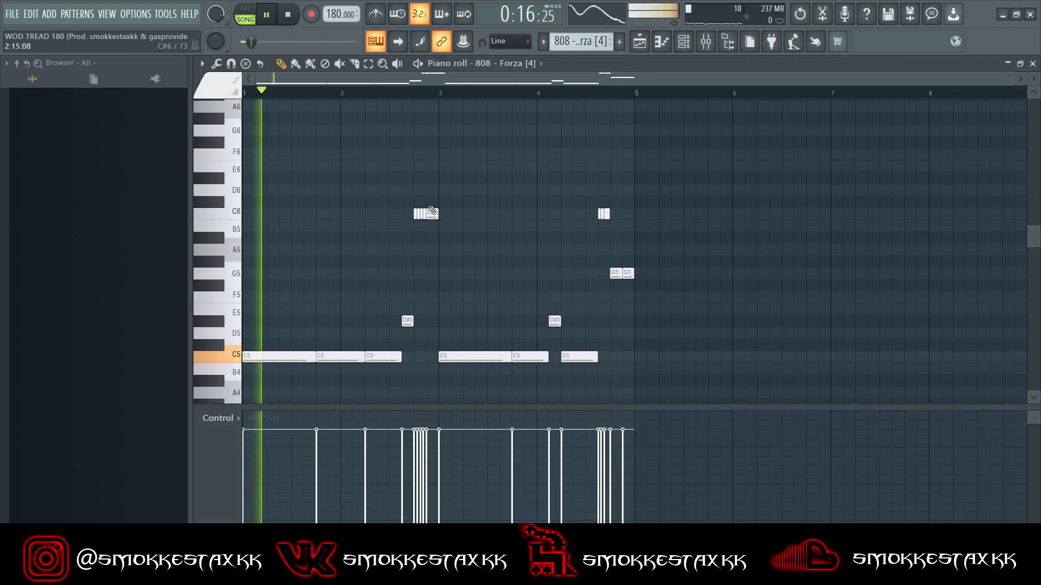
pyautogui.scroll(2, 504, 221)
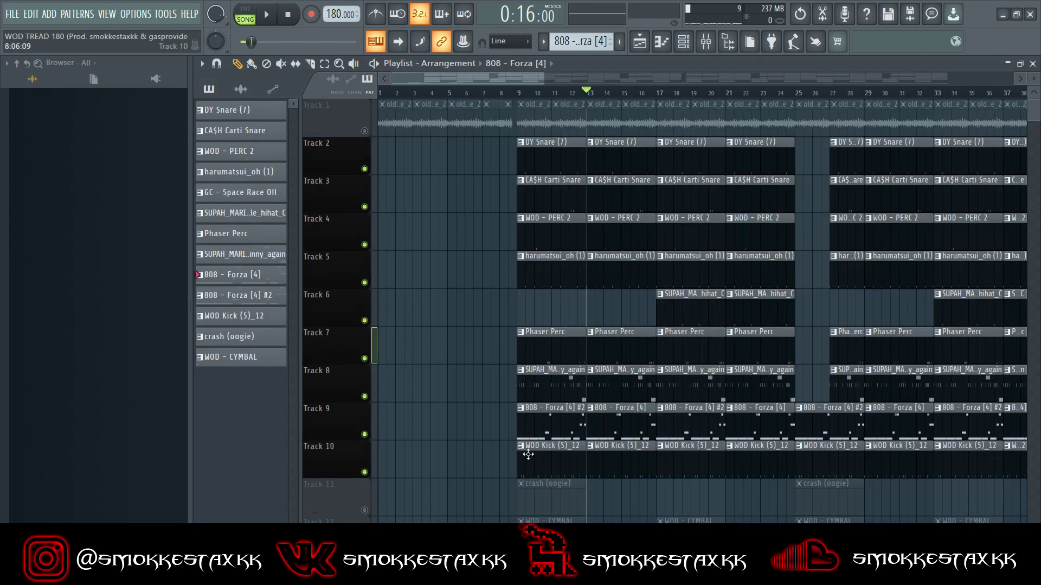
# Play the WOD Kick (5)_12 pattern on Track 10 in the piano roll from bar 13 and return to the playlist
pyautogui.doubleClick(629, 455)
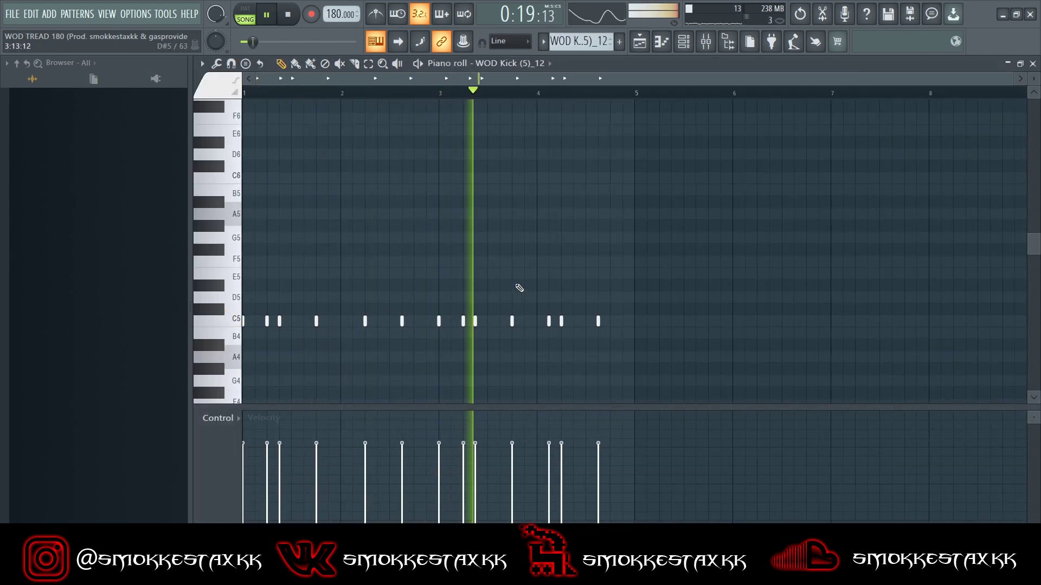
pyautogui.press('space')
pyautogui.press('F5')
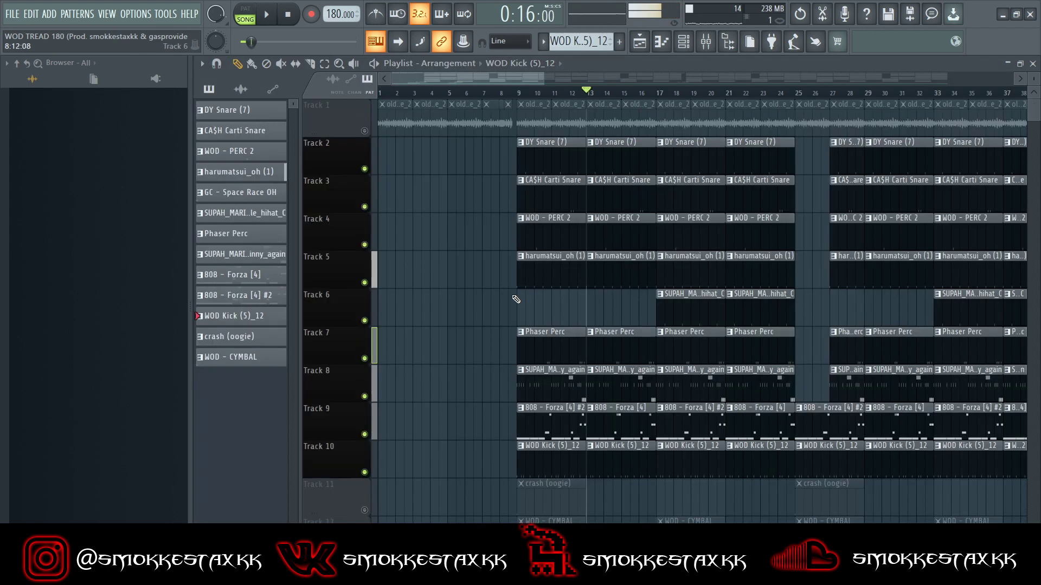
# Set the playback position to bar 9 and audition the crash (oogie) pattern on Track 11 in the piano roll
pyautogui.scroll(-3, 542, 244)
pyautogui.click(520, 99)
pyautogui.scroll(-3, 371, 398)
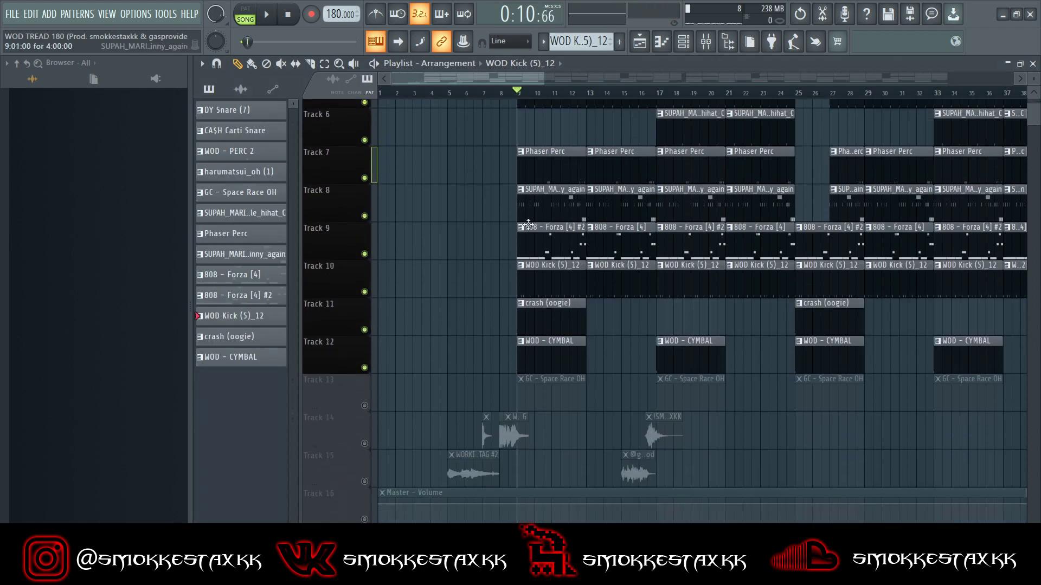
pyautogui.doubleClick(539, 306)
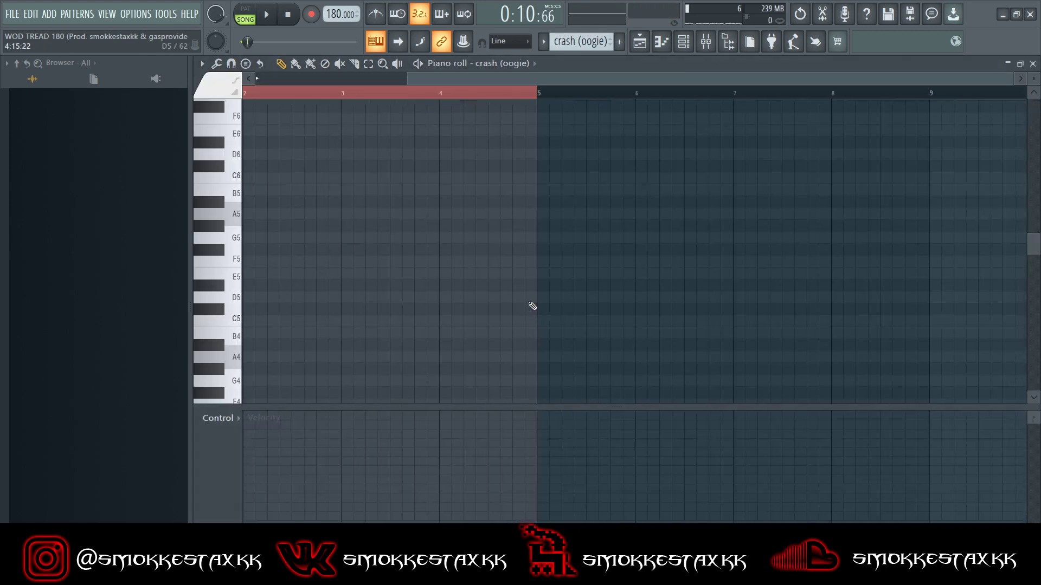
pyautogui.press('space')
pyautogui.press('space')
pyautogui.press('F5')
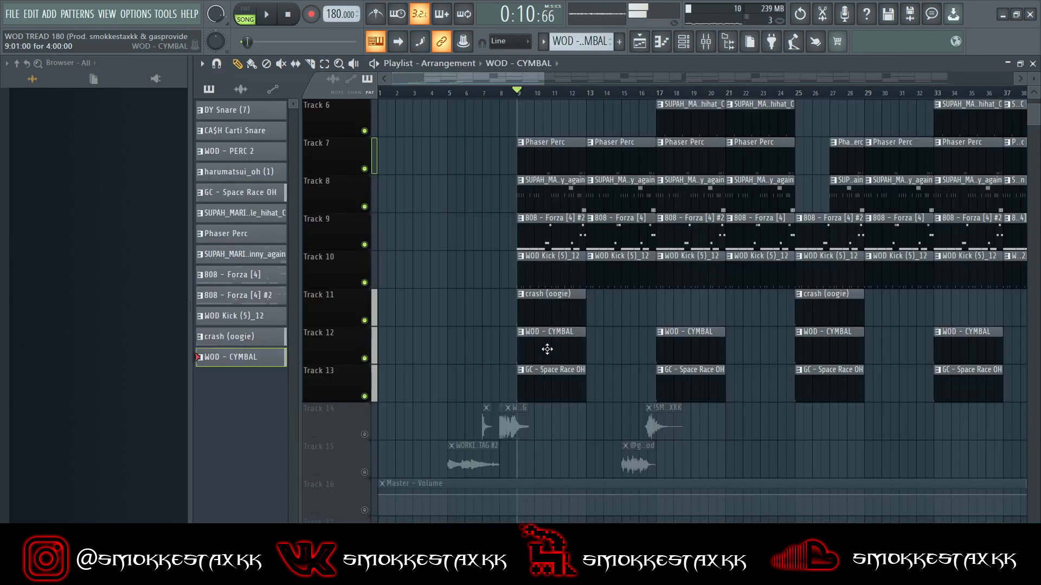
# Open the WOD - CYMBAL pattern on Track 12 in the piano roll, audition it, and return to the playlist
pyautogui.doubleClick(547, 349)
pyautogui.press('space')
pyautogui.press('space')
pyautogui.press('F5')
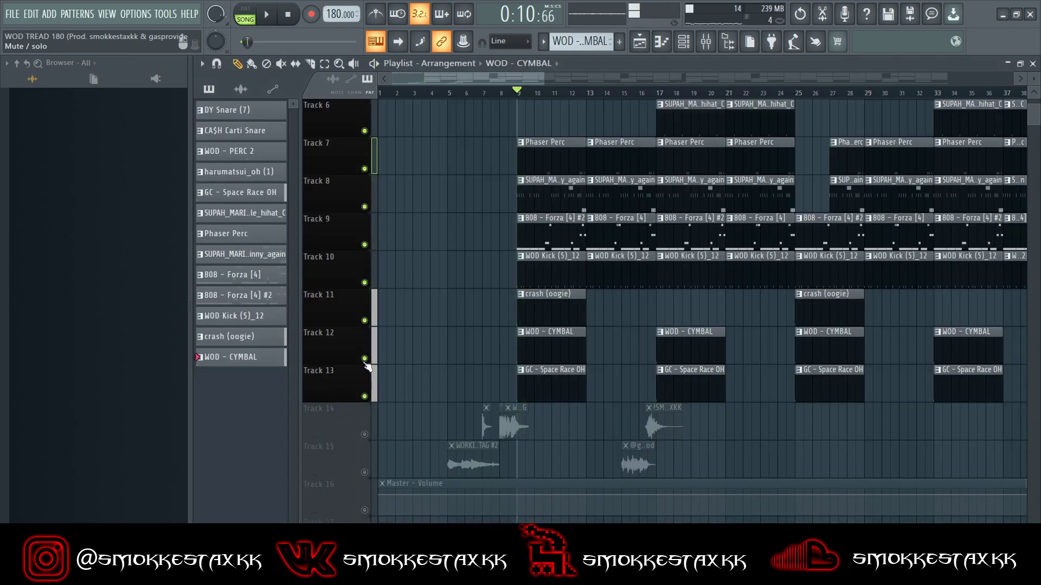
# Open the GC - Space Race OH pattern on Track 13 in the piano roll, audition it, and return to the playlist
pyautogui.doubleClick(533, 382)
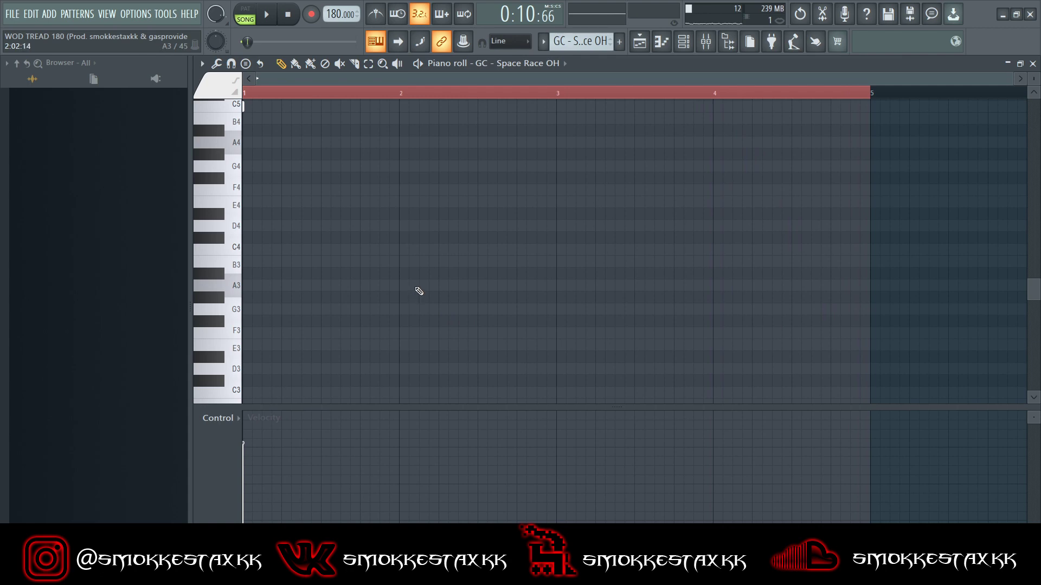
pyautogui.scroll(5, 386, 286)
pyautogui.press('space')
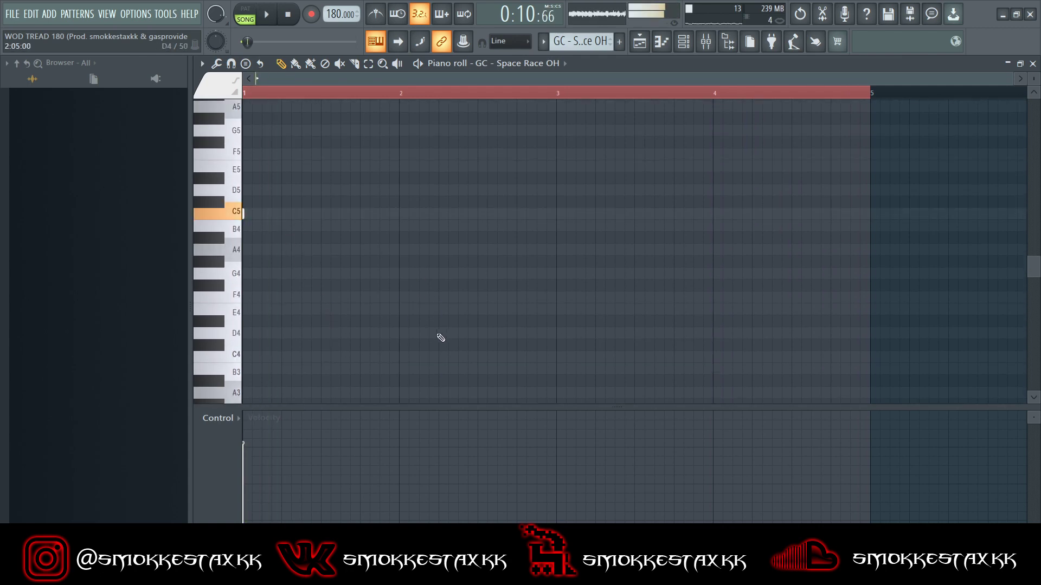
pyautogui.press('F5')
# Play the voice tag and FX audio clips on Tracks 14 and 15 from bar 5 while examining them up close
pyautogui.scroll(-2, 410, 426)
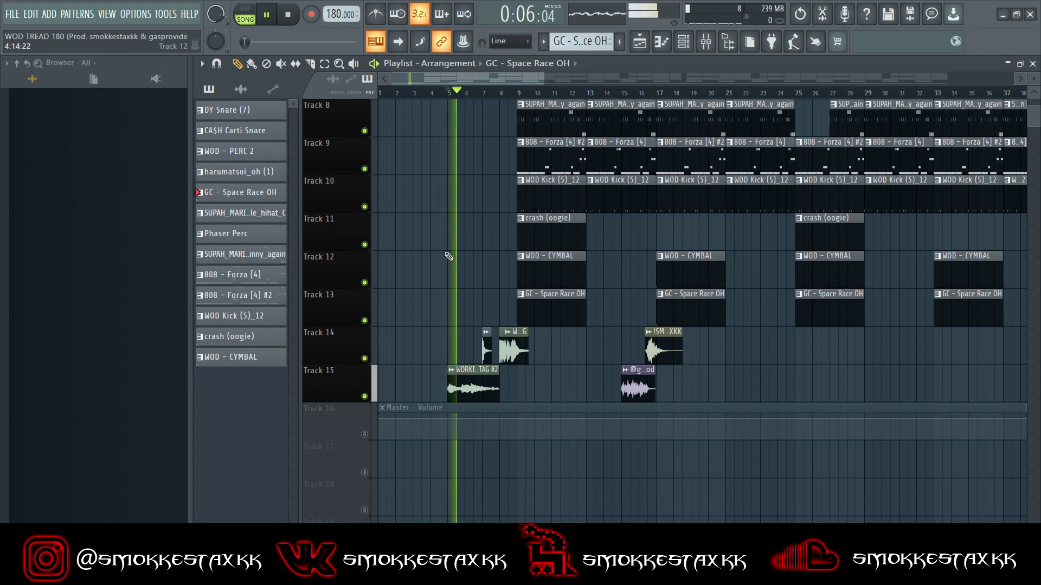
pyautogui.scroll(2, 472, 288)
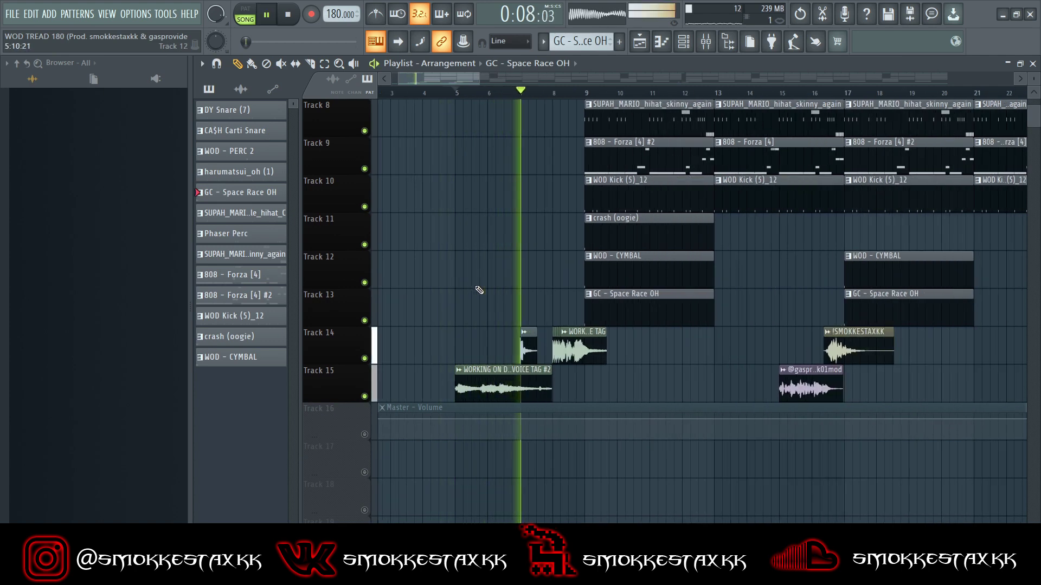
pyautogui.scroll(4, 662, 292)
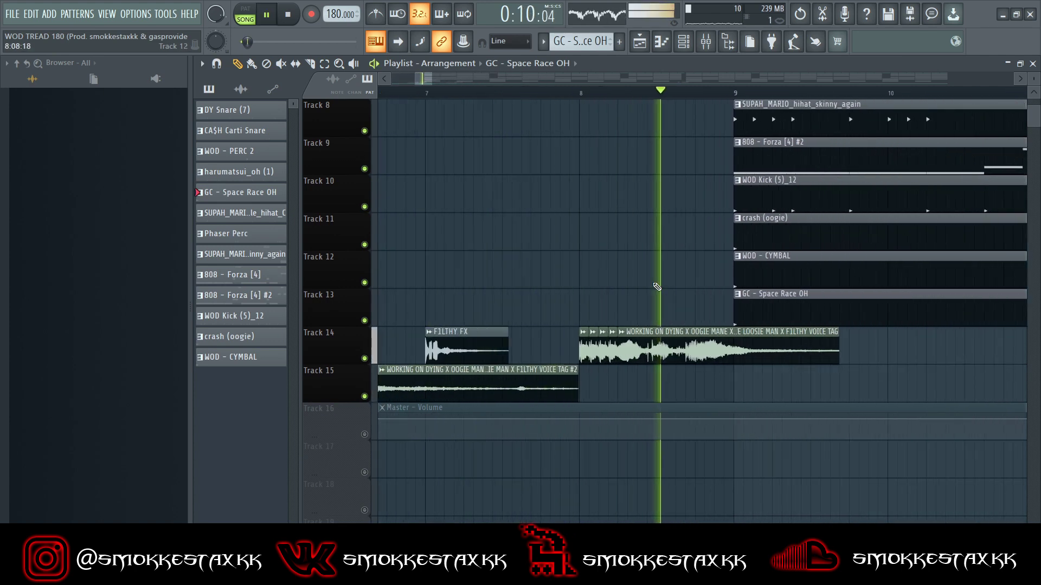
pyautogui.scroll(-6, 568, 271)
pyautogui.press('space')
# Display the mixer and open Maximus on the Master track to examine its settings
pyautogui.click(706, 43)
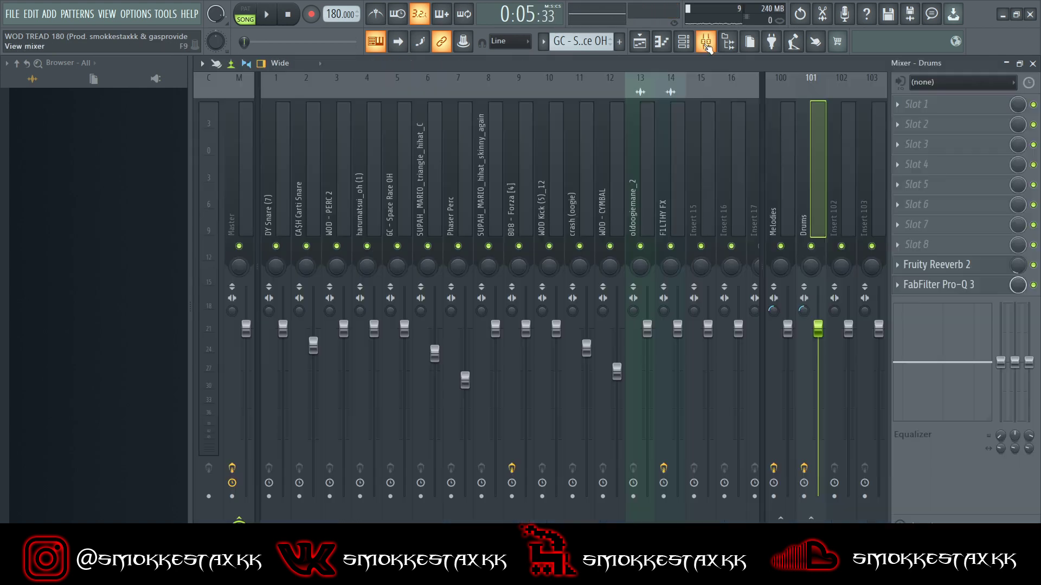
pyautogui.click(239, 179)
pyautogui.click(921, 265)
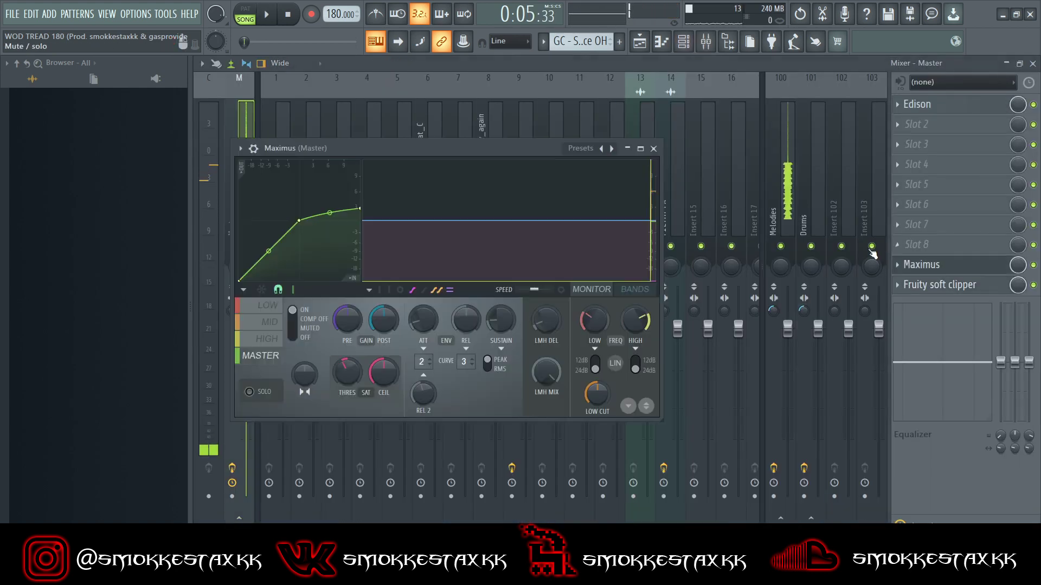
# Examine Fruity parametric EQ 2 on the 808 - Forza [4] mixer track and check the effect slots of the neighbouring percussion tracks
pyautogui.click(600, 148)
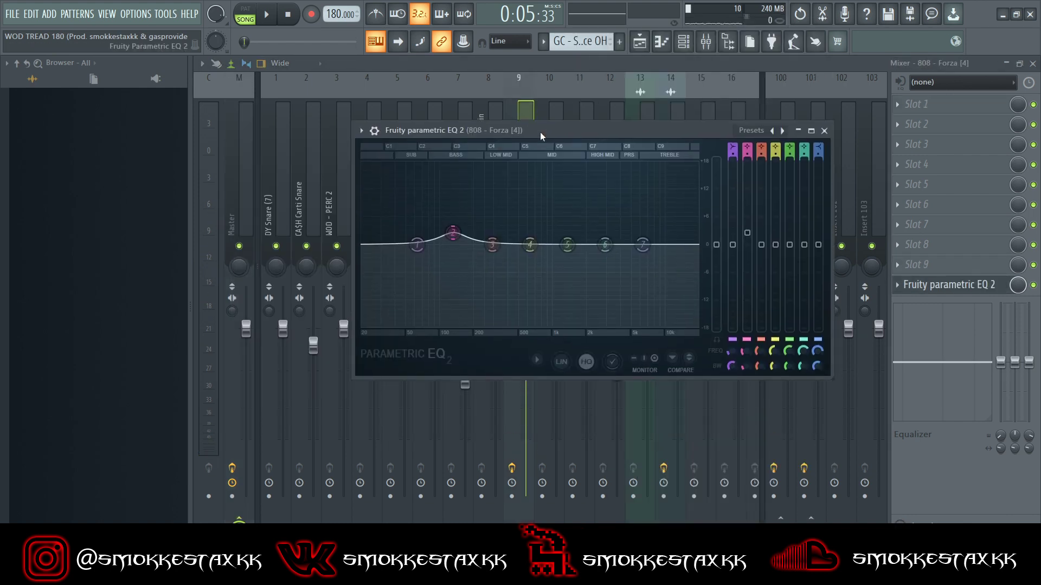
pyautogui.click(483, 181)
pyautogui.click(397, 189)
pyautogui.click(458, 189)
# Examine Fruity Reeverb 2 and FabFilter Pro-Q 3 on the Drums bus, closing each effect window
pyautogui.click(803, 190)
pyautogui.click(906, 265)
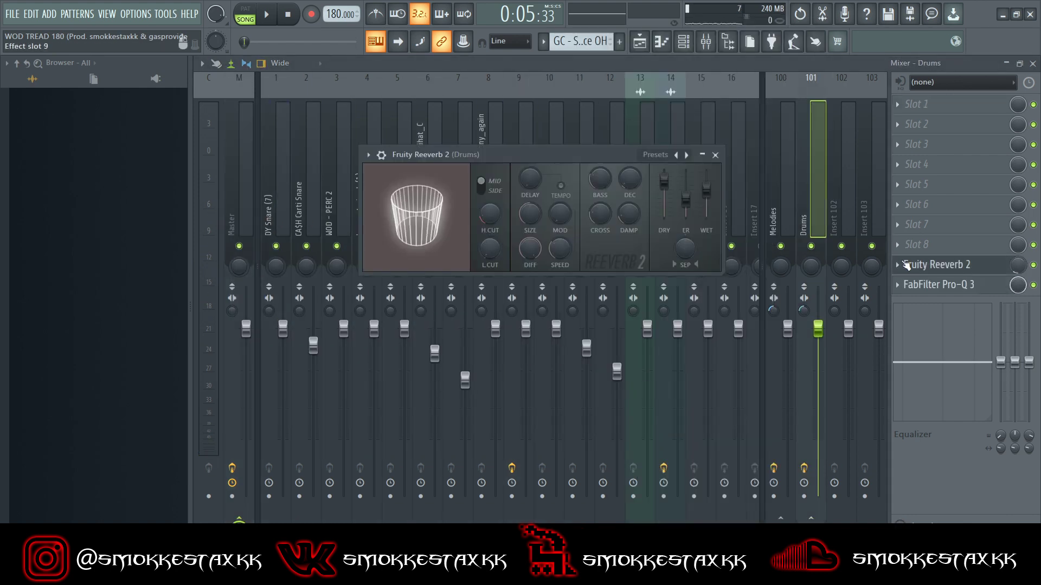
pyautogui.click(963, 287)
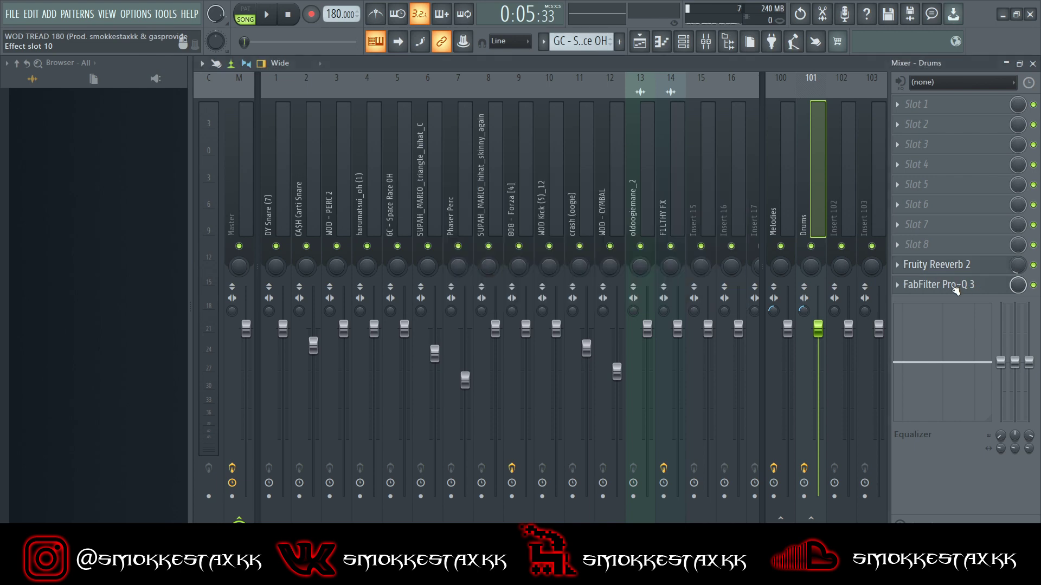
pyautogui.press('Escape')
# Examine FabFilter Pro-Q 3, Fruity Convolver and Fruity Reeverb 2 on the Melodies bus, closing each effect window
pyautogui.click(781, 202)
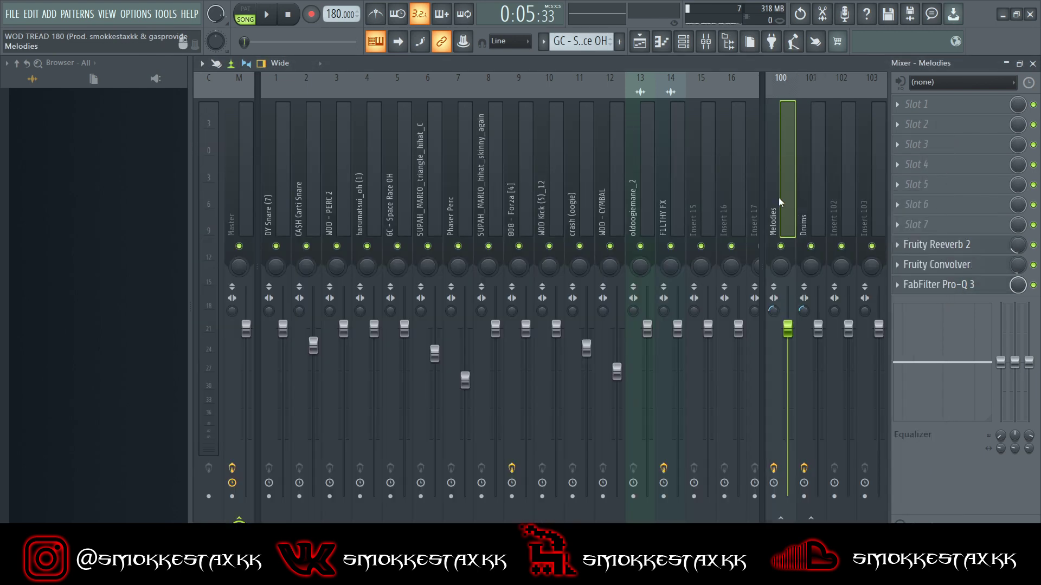
pyautogui.click(945, 290)
pyautogui.press('Escape')
pyautogui.click(962, 263)
pyautogui.moveTo(486, 196); pyautogui.dragTo(569, 167)
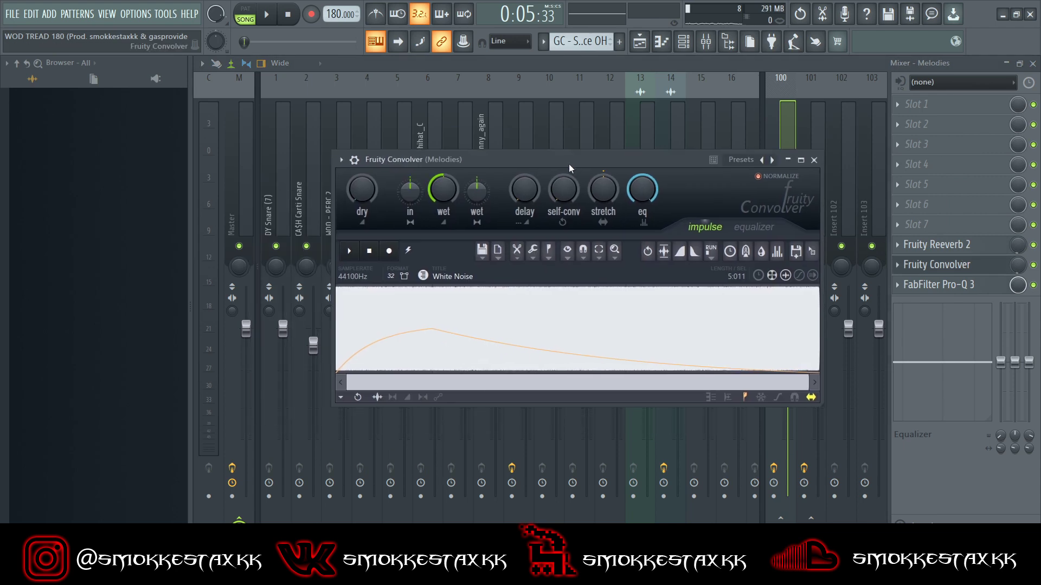
pyautogui.press('Escape')
pyautogui.click(955, 245)
pyautogui.moveTo(530, 210); pyautogui.dragTo(513, 157)
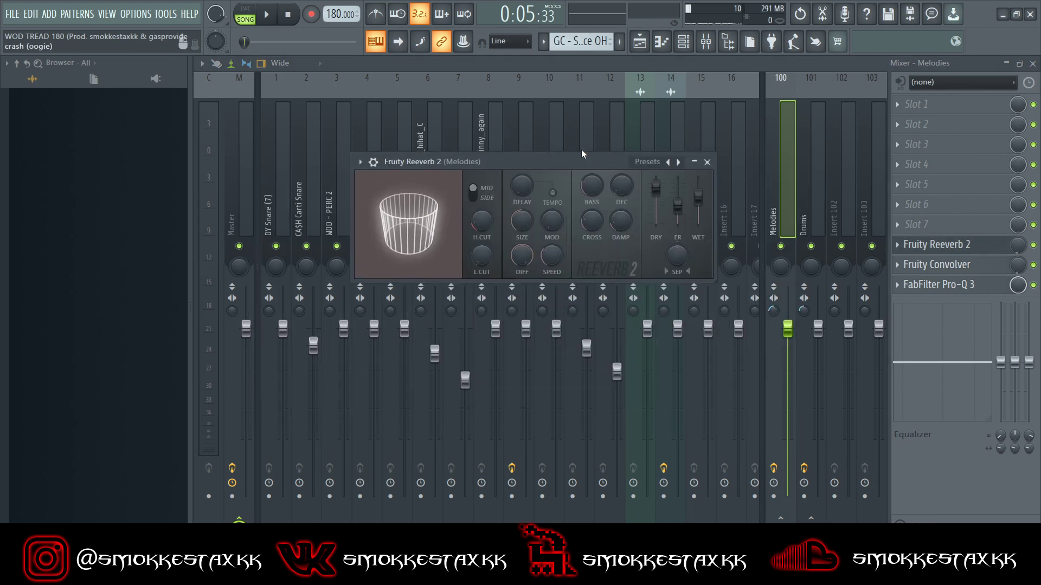
pyautogui.press('Escape')
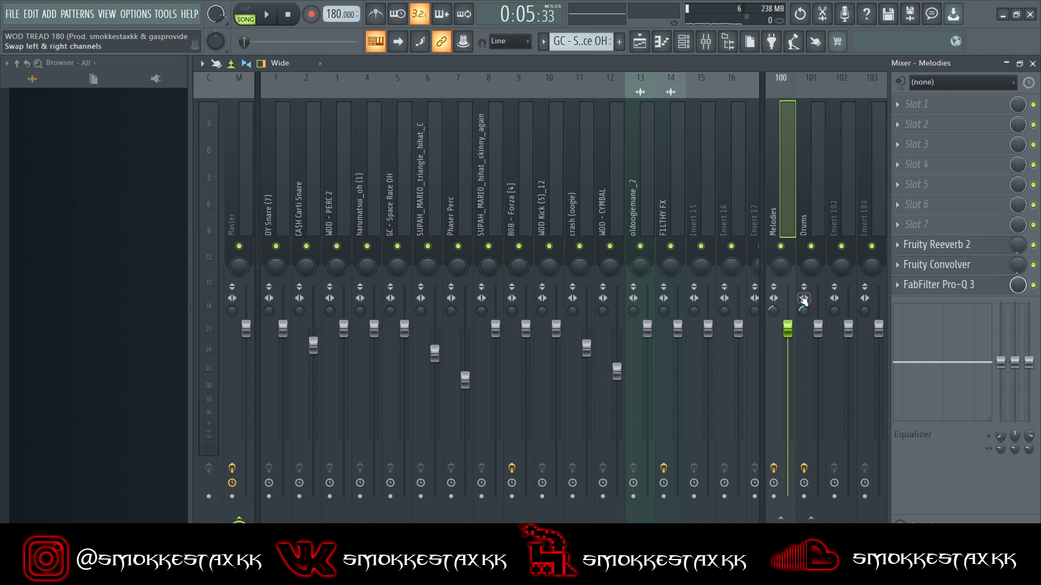
# Return to the playlist and play the full 180 BPM arrangement while examining its overall structure
pyautogui.press('F5')
pyautogui.scroll(-3, 414, 218)
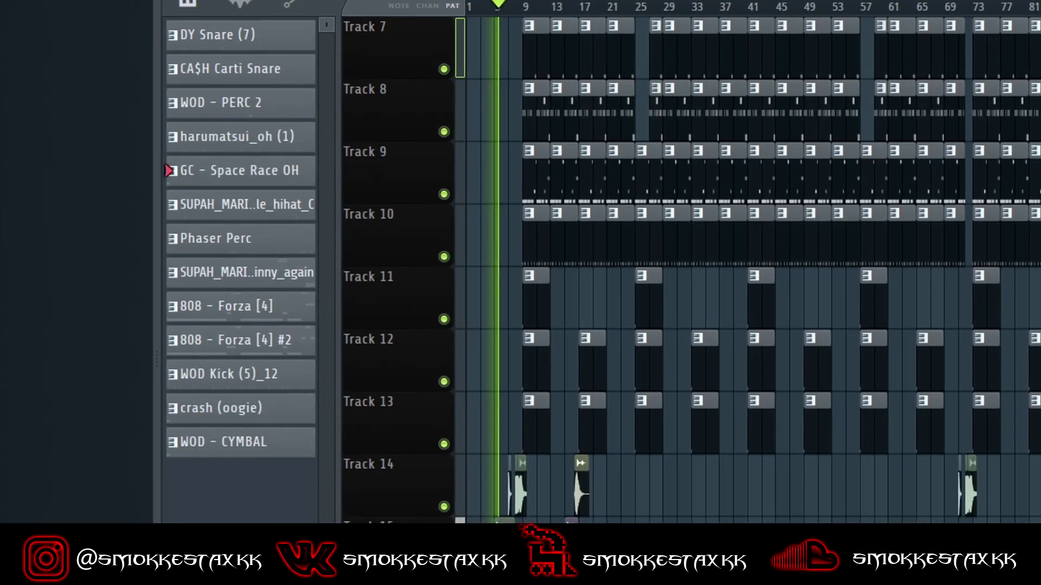
pyautogui.scroll(3, 548, 249)
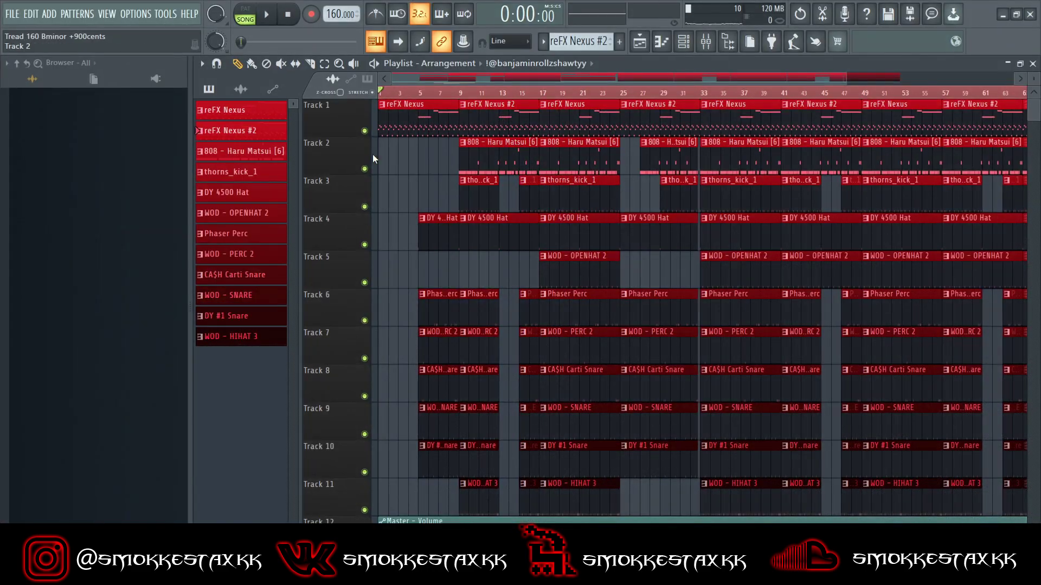
# Play the 160 BPM arrangement from the start while looking over all its tracks
pyautogui.press('space')
pyautogui.scroll(-2, 399, 159)
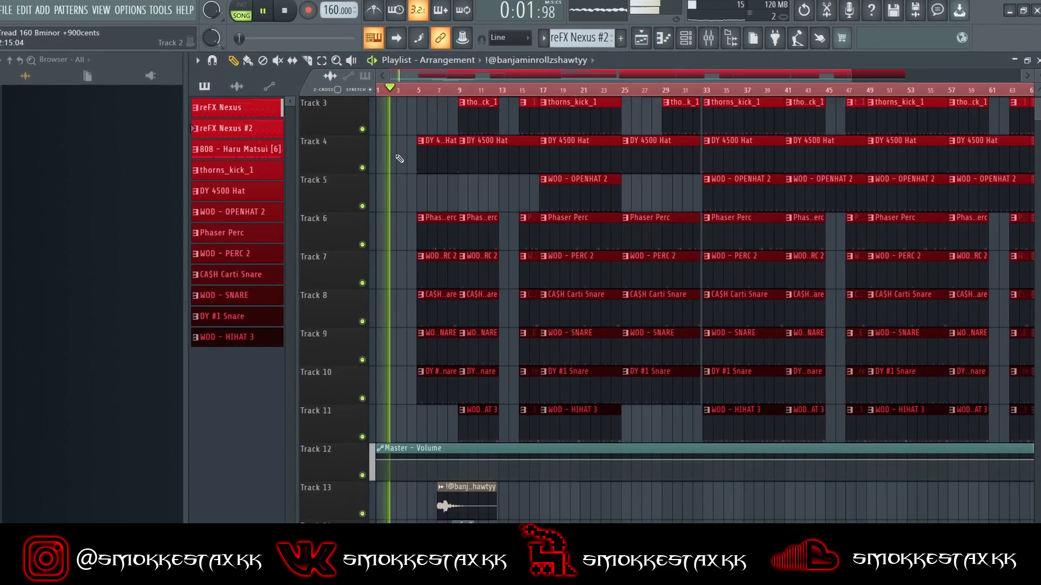
pyautogui.scroll(2, 399, 158)
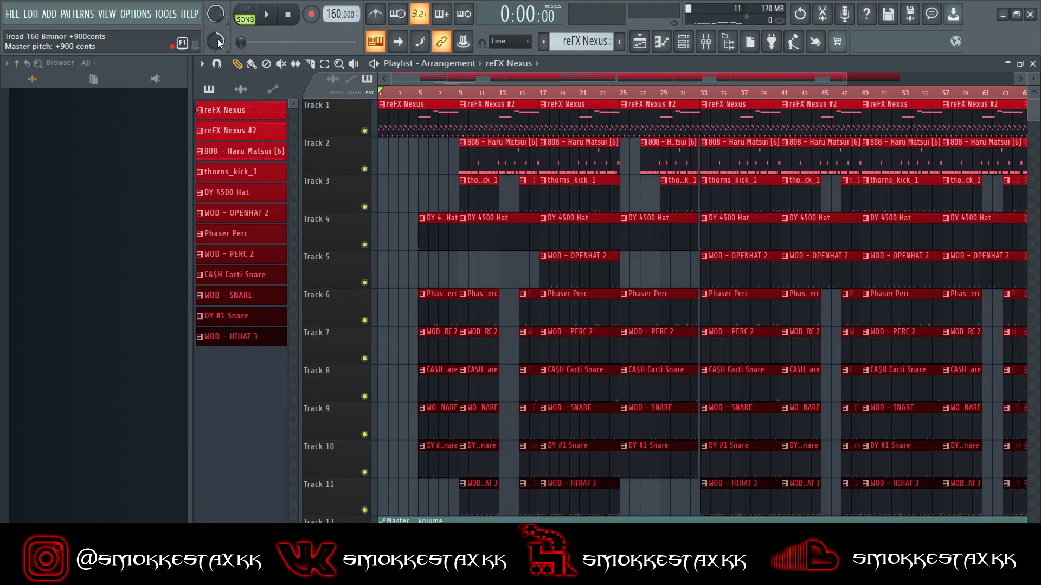
# Open the reFX Nexus melody pattern on Track 1 in the piano roll and play it while examining its notes
pyautogui.doubleClick(408, 114)
pyautogui.press('l')
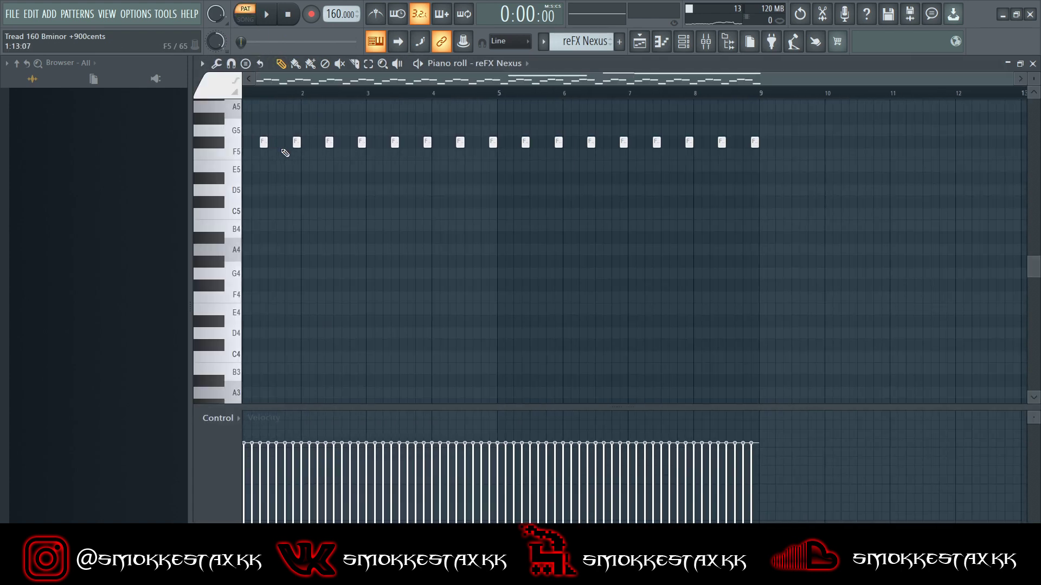
pyautogui.press('space')
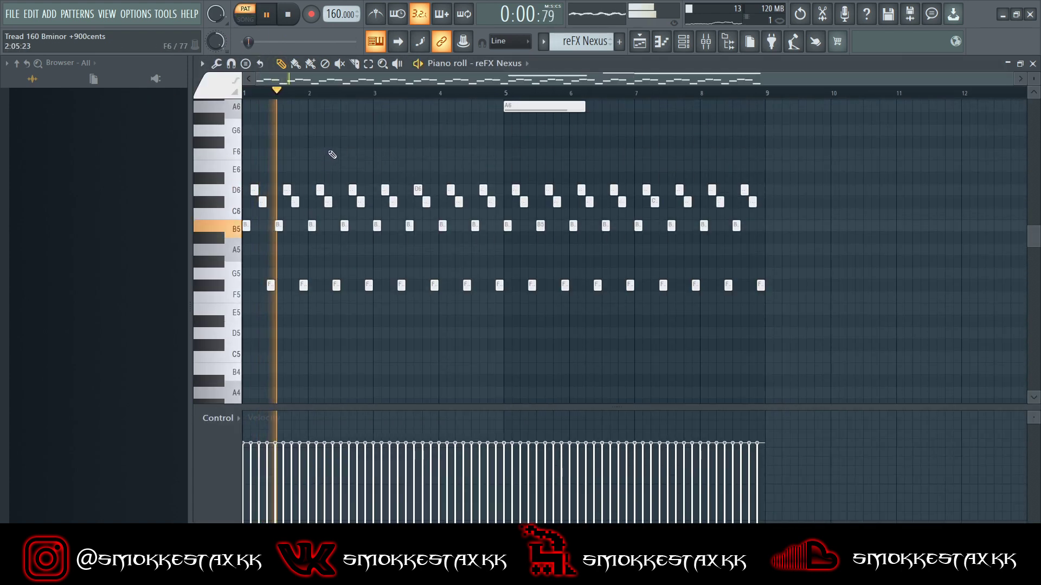
pyautogui.scroll(1, 332, 154)
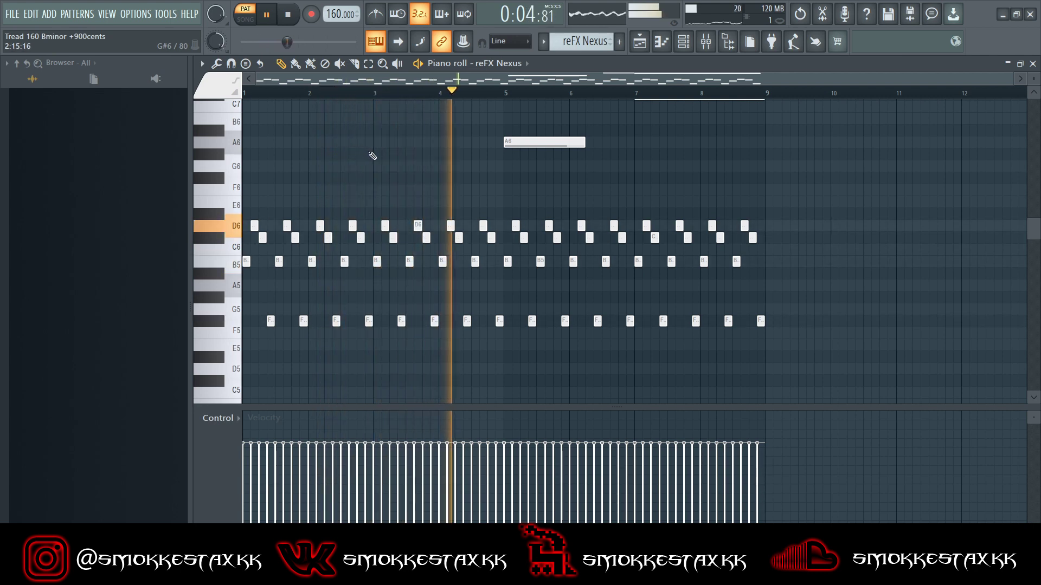
pyautogui.scroll(3, 372, 155)
pyautogui.scroll(-1, 372, 156)
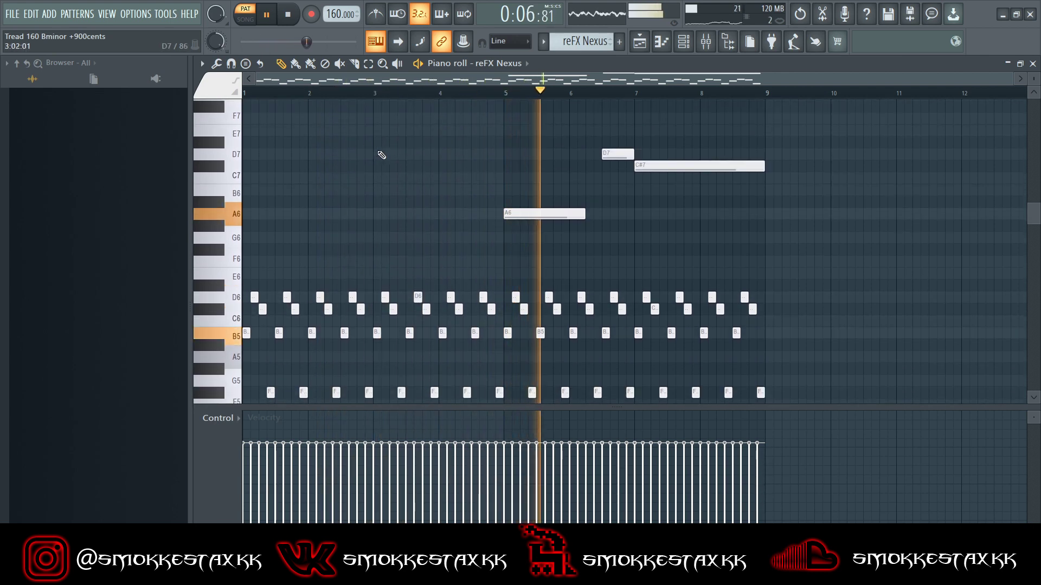
pyautogui.scroll(-1, 382, 155)
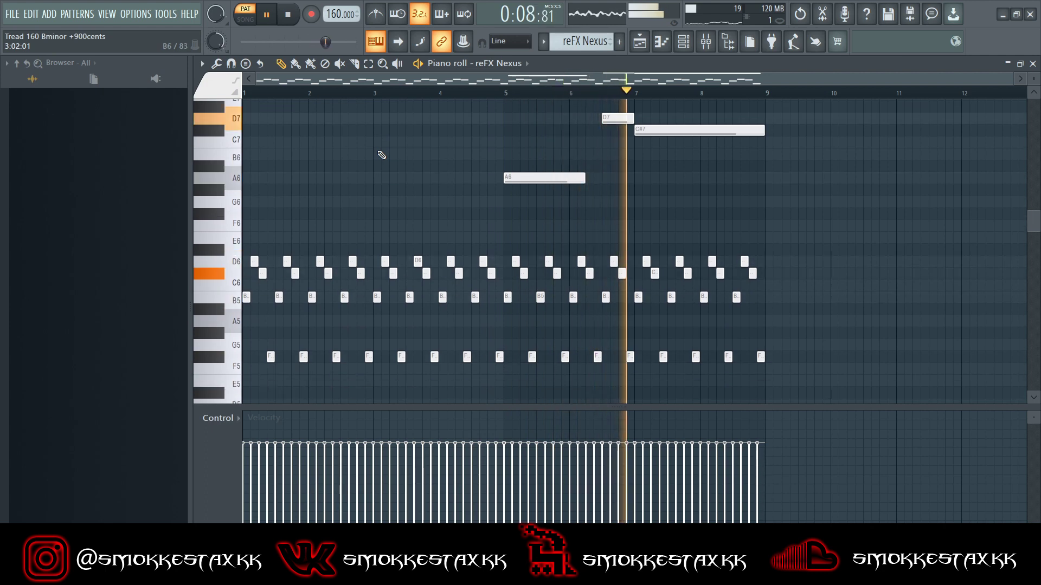
# Open the reFX Nexus instrument from the channel rack to examine its VO Metal Medal preset and return to the playlist
pyautogui.click(684, 43)
pyautogui.click(309, 103)
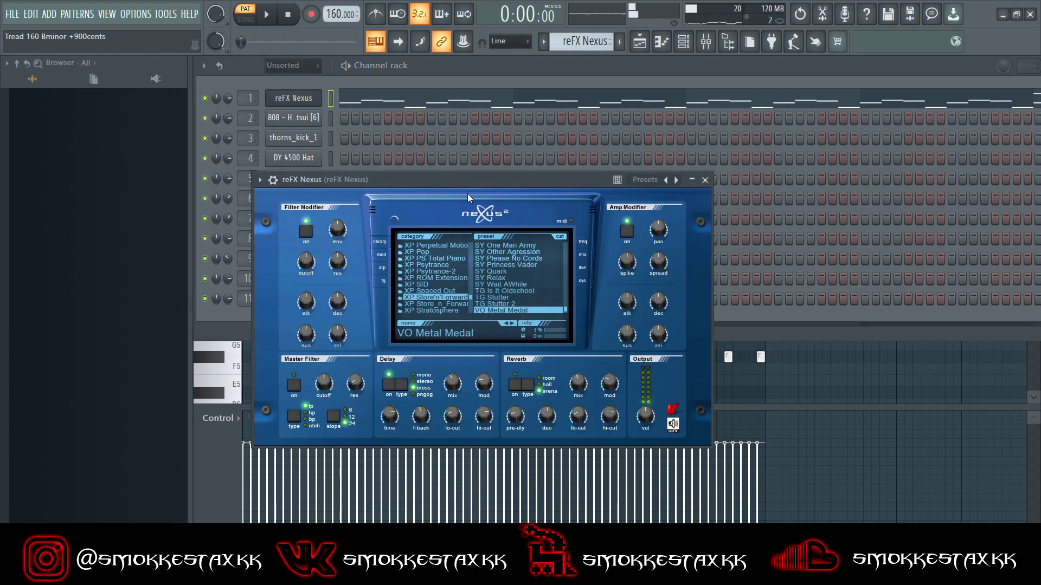
pyautogui.moveTo(465, 186); pyautogui.dragTo(498, 154)
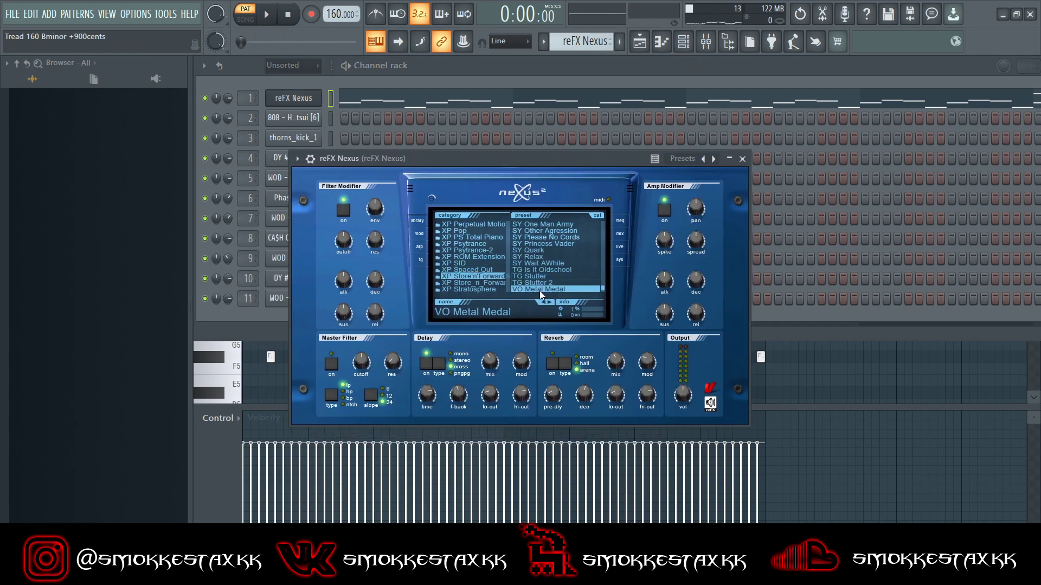
pyautogui.press('F5')
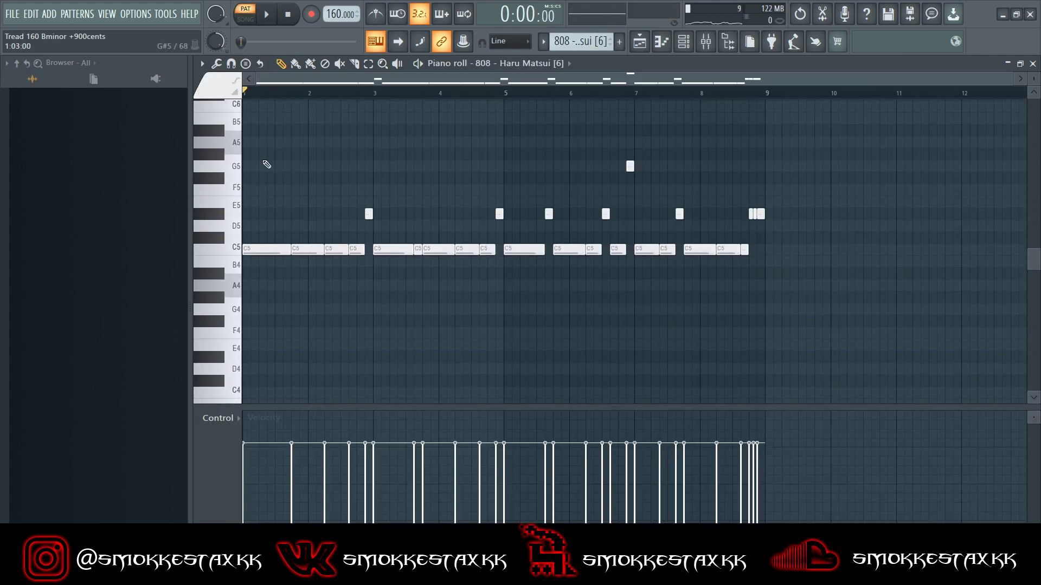
# Play the 808 - Haru Matsui [6] pattern in the piano roll while examining its notes
pyautogui.scroll(3, 304, 174)
pyautogui.press('space')
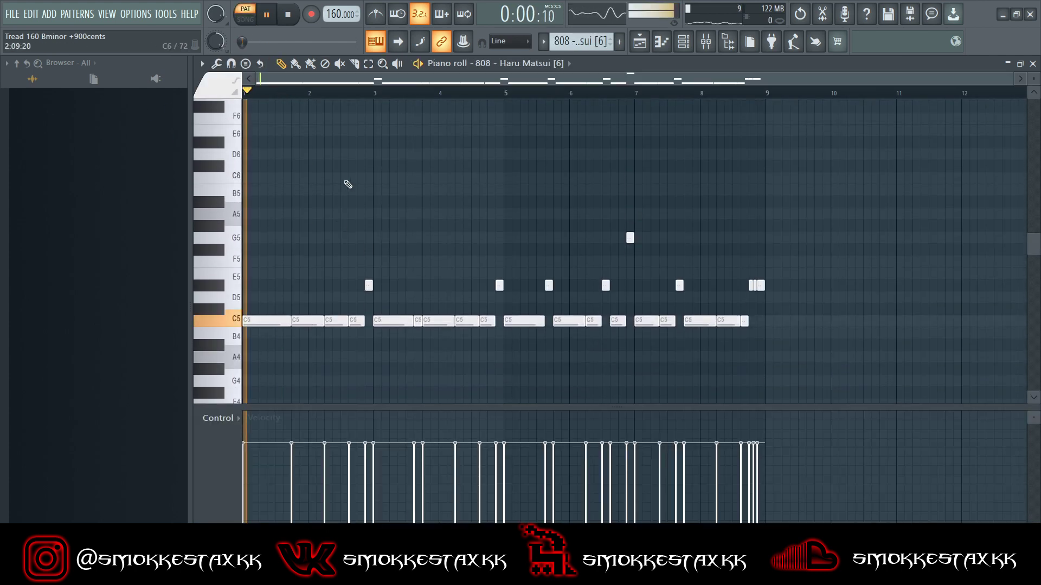
pyautogui.scroll(2, 360, 186)
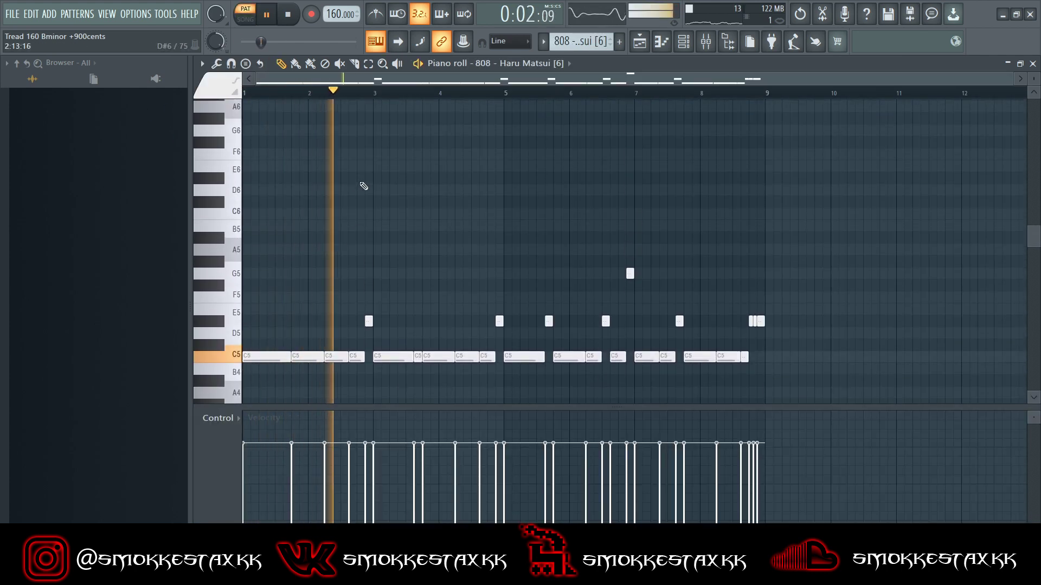
pyautogui.scroll(-1, 380, 187)
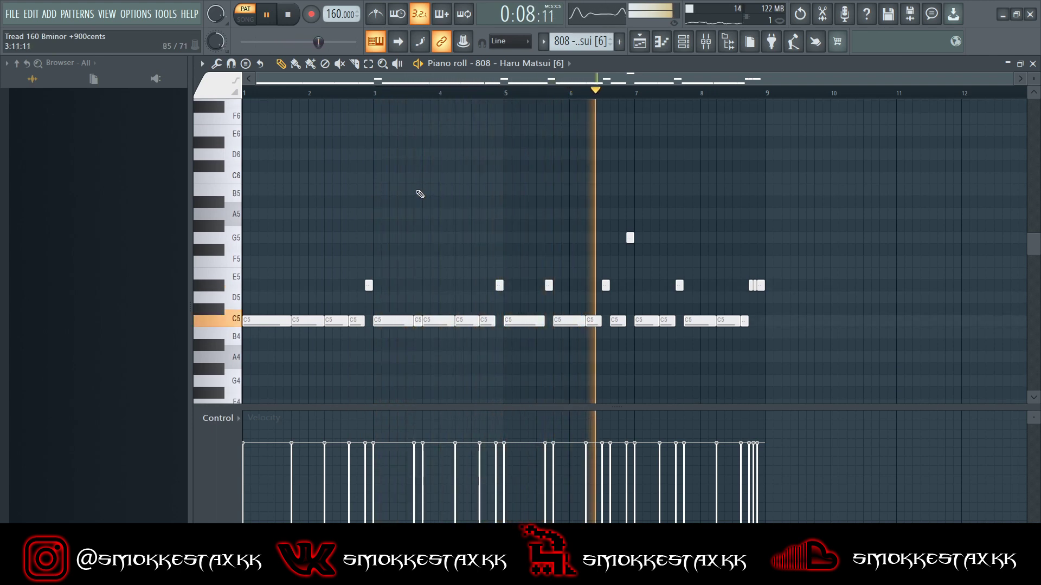
pyautogui.scroll(1, 652, 263)
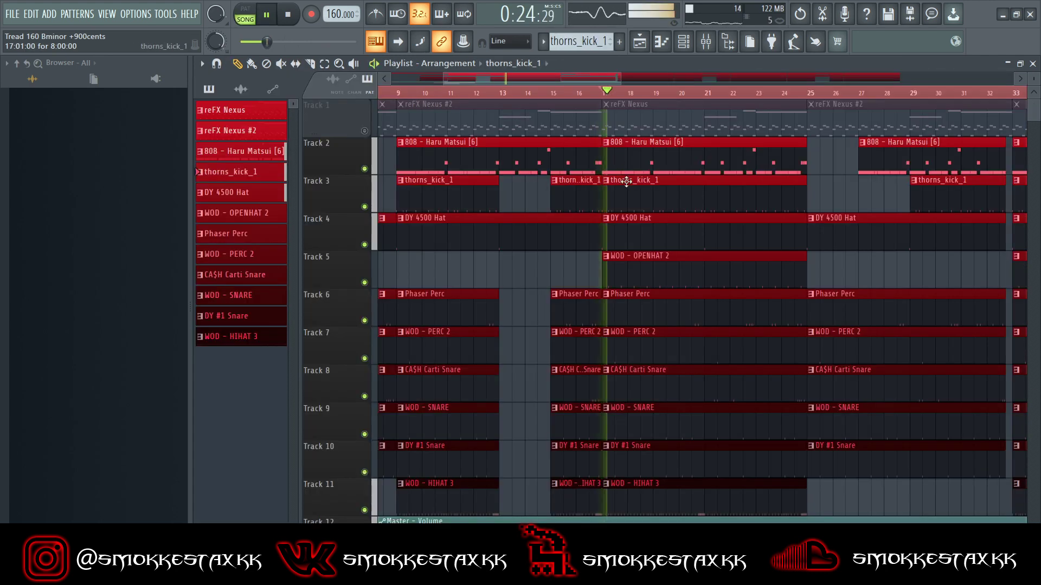
# View the thorns_kick_1 pattern on Track 3, limit playback to Tracks 2 and 3, and reopen the kick pattern
pyautogui.click(626, 182)
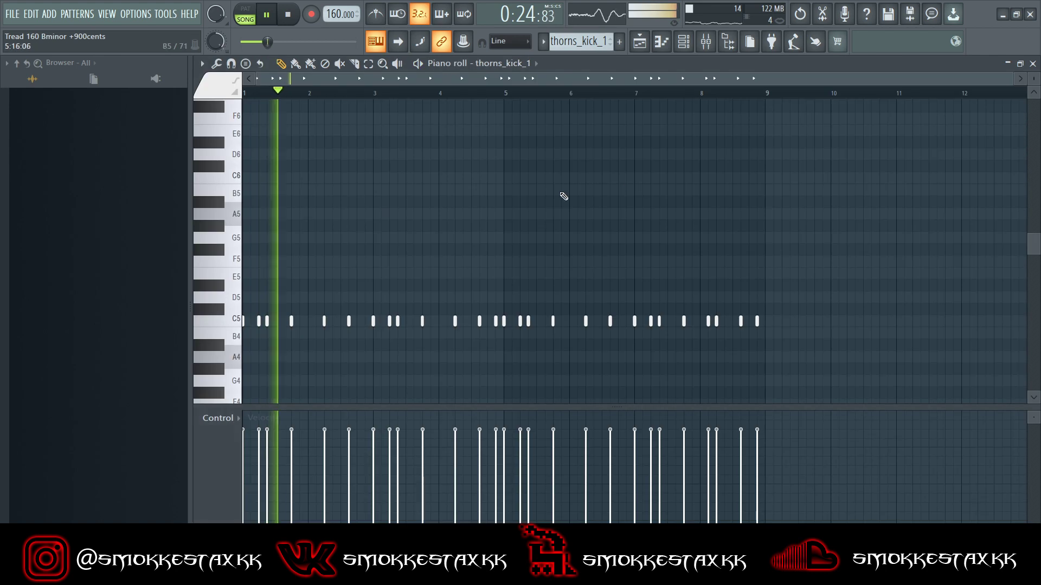
pyautogui.press('F5')
pyautogui.rightClick(364, 206)
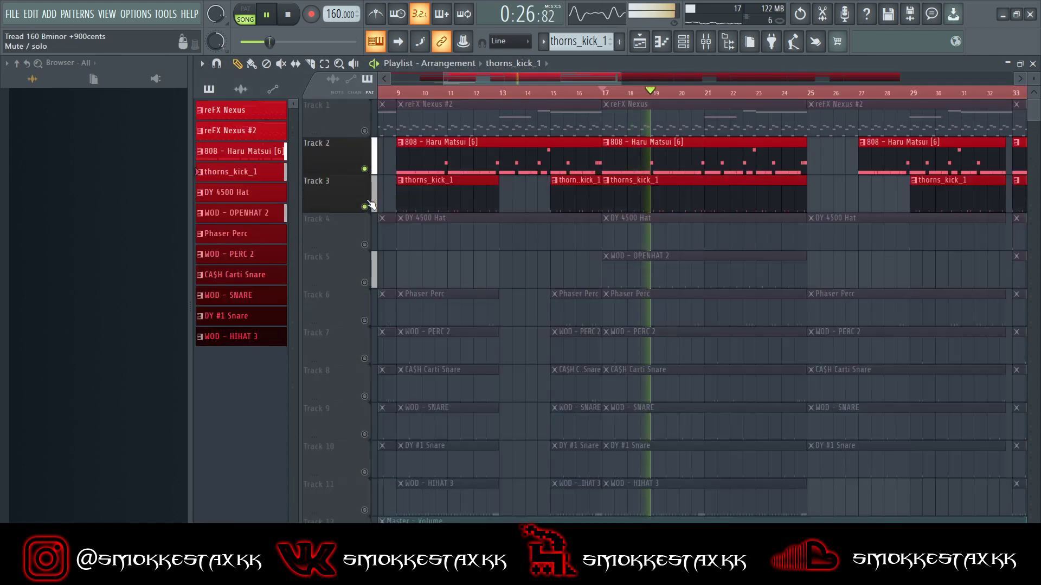
pyautogui.doubleClick(589, 198)
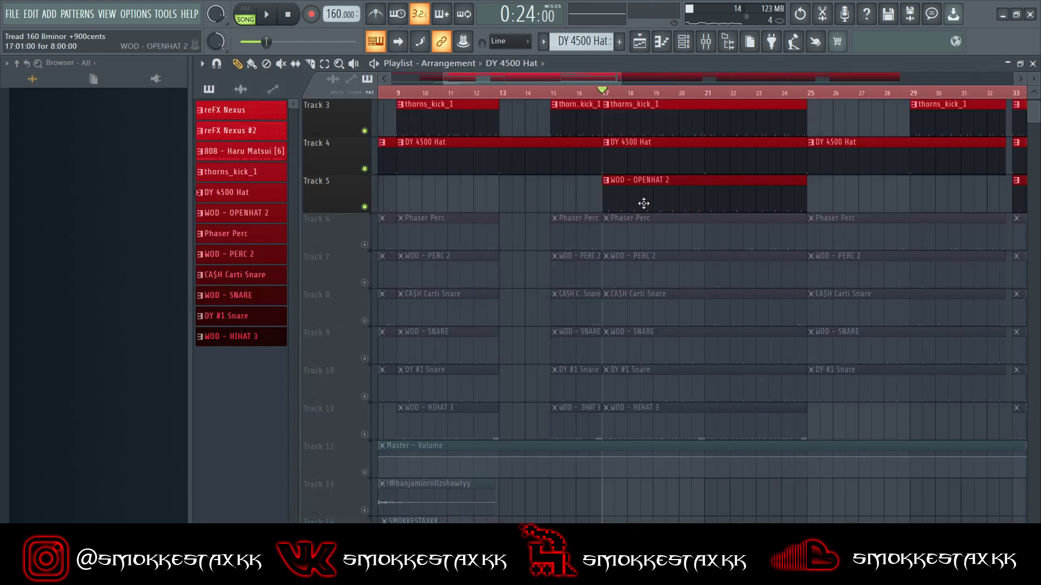
# Open the WOD - OPENHAT 2 pattern on Track 5 and the WOD - PERC 2 pattern on Track 7 for review
pyautogui.doubleClick(643, 204)
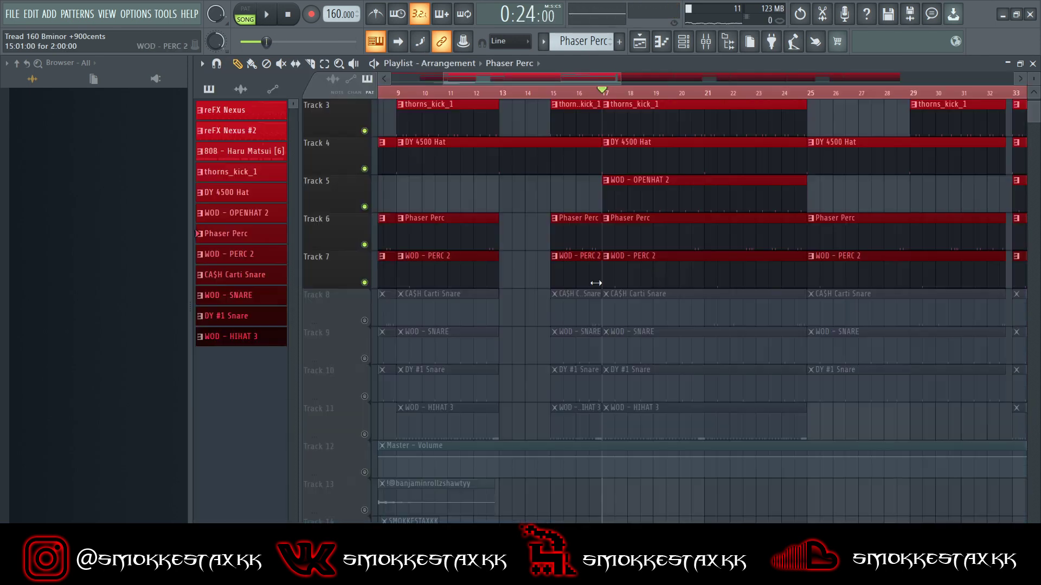
pyautogui.doubleClick(592, 283)
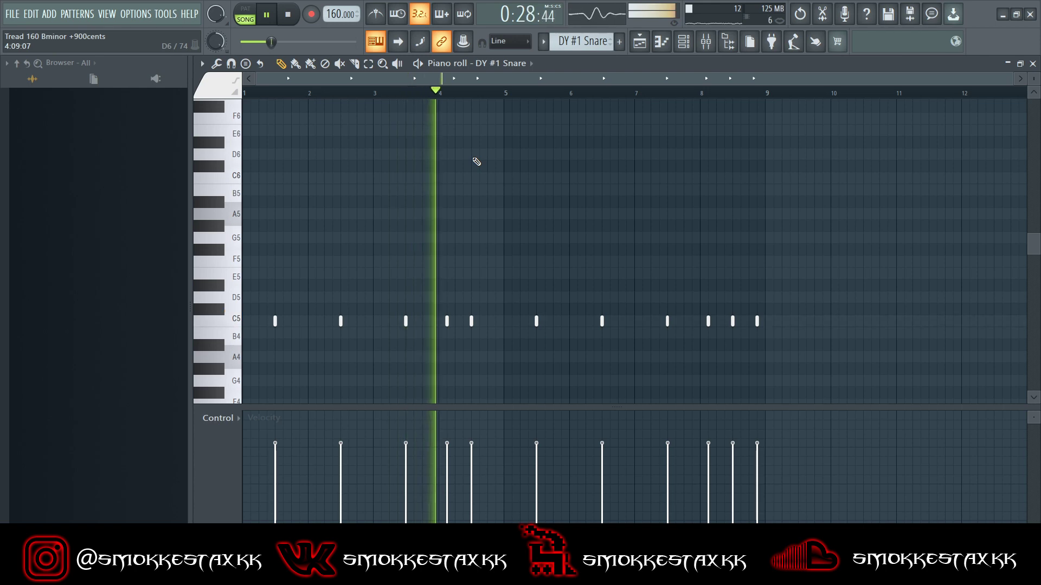
# Open the WOD - HIHAT 3 pattern from Track 11 and examine its notes during playback before returning to the playlist
pyautogui.press('space')
pyautogui.press('F5')
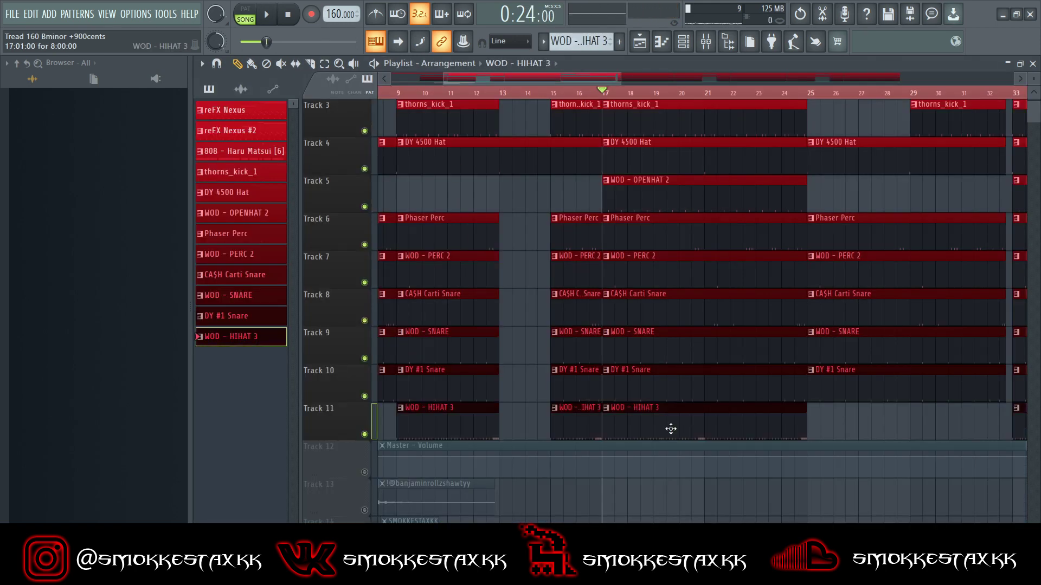
pyautogui.doubleClick(671, 429)
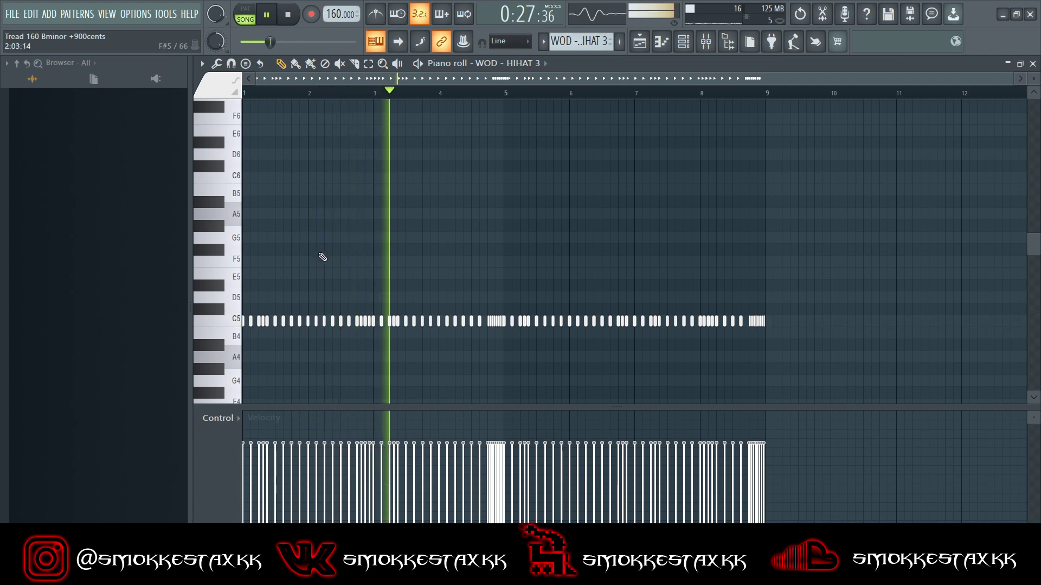
pyautogui.scroll(2, 492, 286)
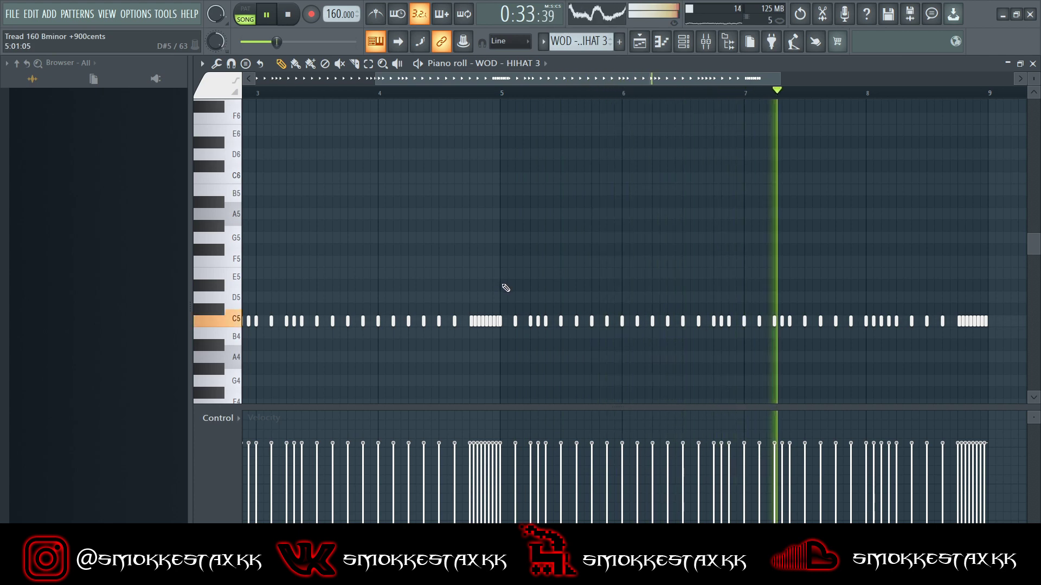
pyautogui.scroll(-2, 506, 287)
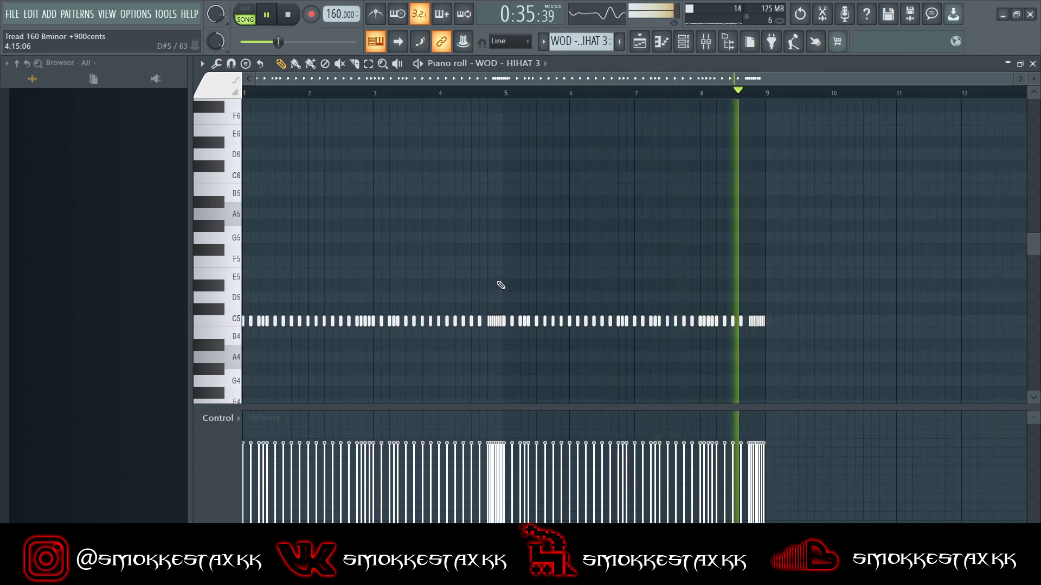
pyautogui.press('space')
pyautogui.press('F5')
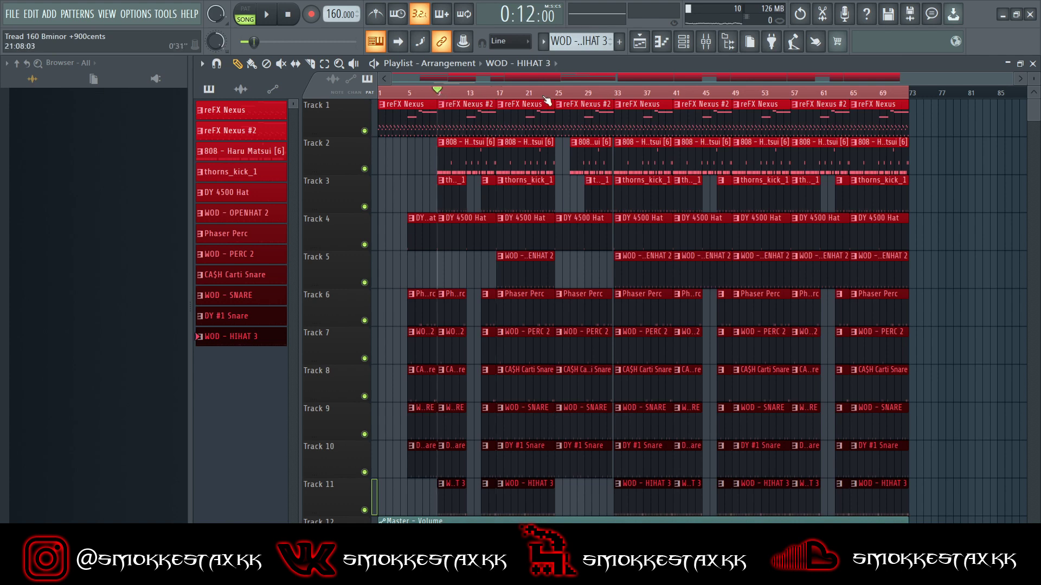
# Examine the Fruity parametric EQ 2 settings on the reFX Nexus, 808 - Haru Matsui [6] and Insert 14 mixer tracks
pyautogui.press('F9')
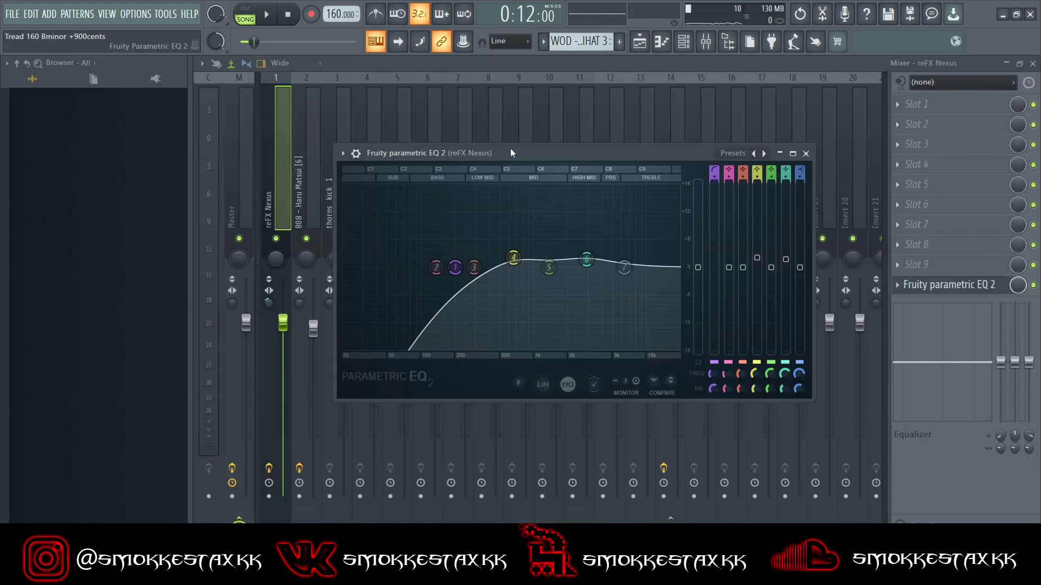
pyautogui.moveTo(511, 150); pyautogui.dragTo(519, 189)
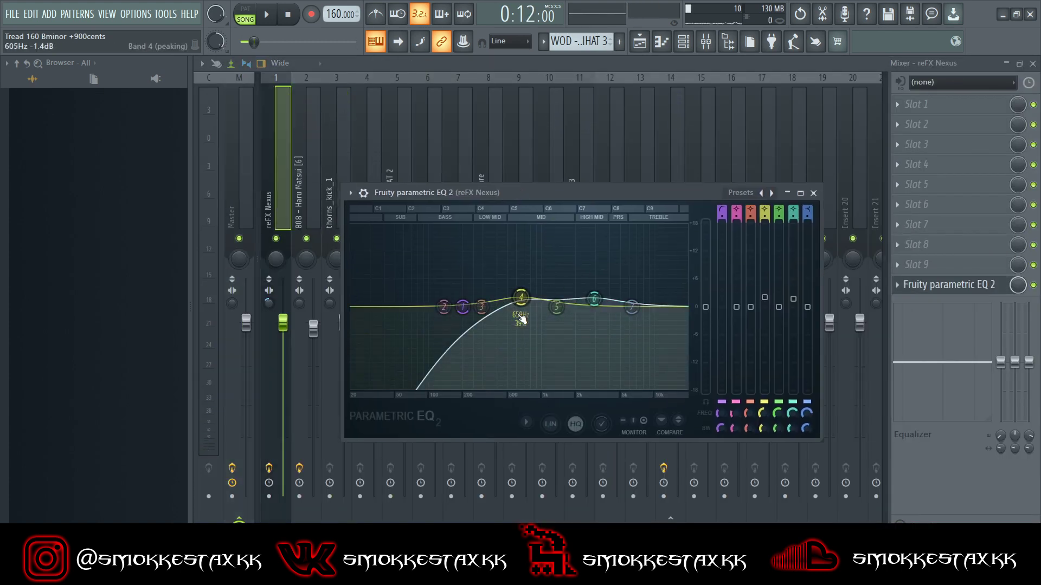
pyautogui.press('Escape')
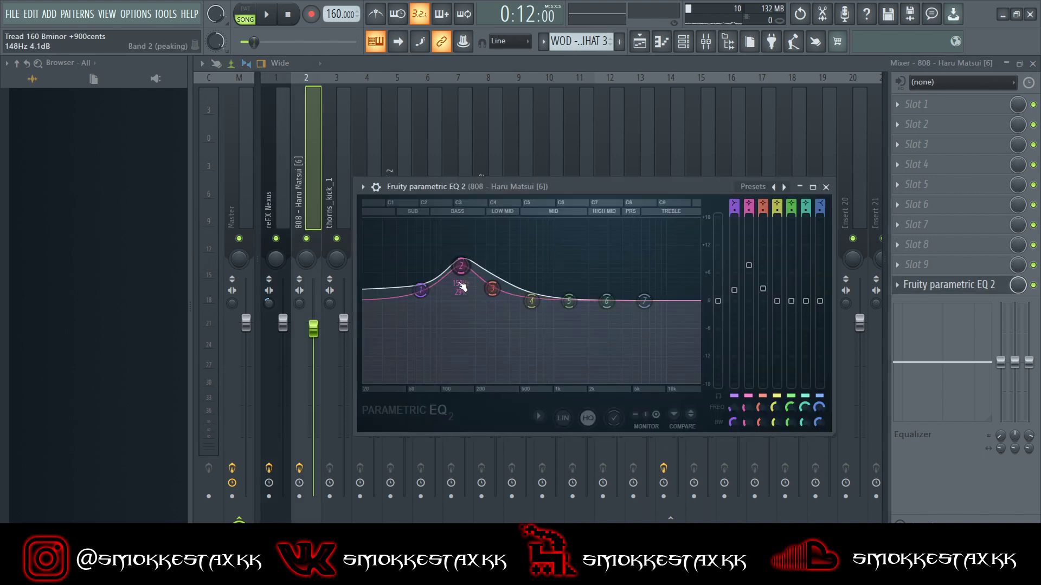
pyautogui.press('Escape')
pyautogui.click(677, 119)
pyautogui.click(949, 284)
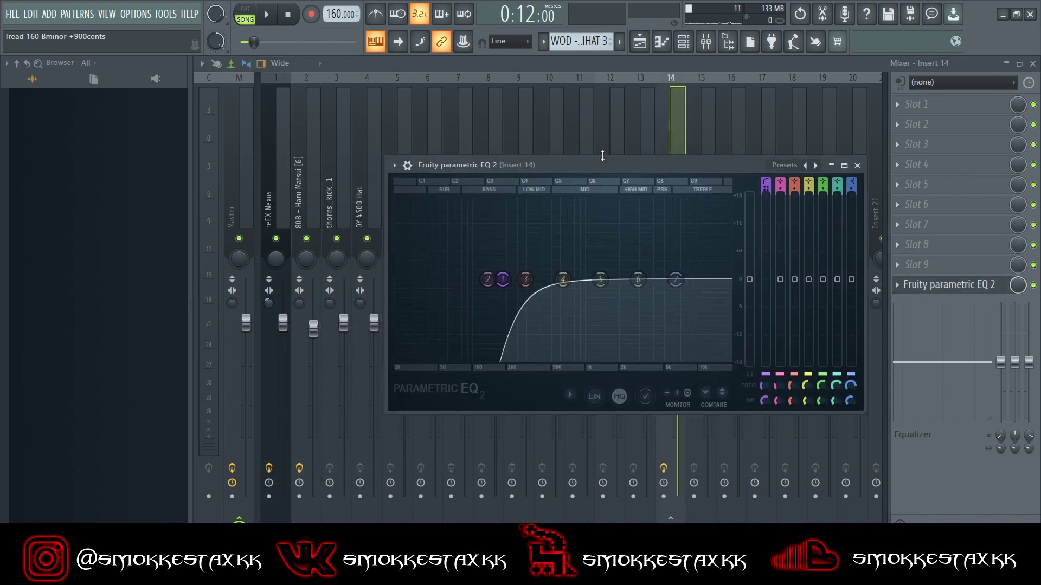
pyautogui.press('F5')
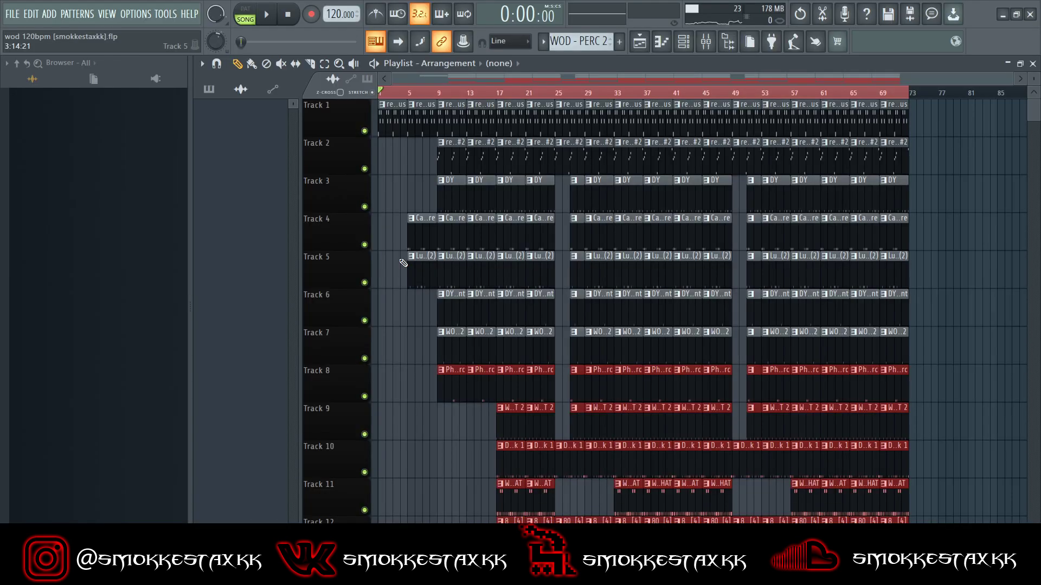
# Play the 120 BPM beat in the playlist while looking over its arrangement across all tracks
pyautogui.scroll(3, 382, 129)
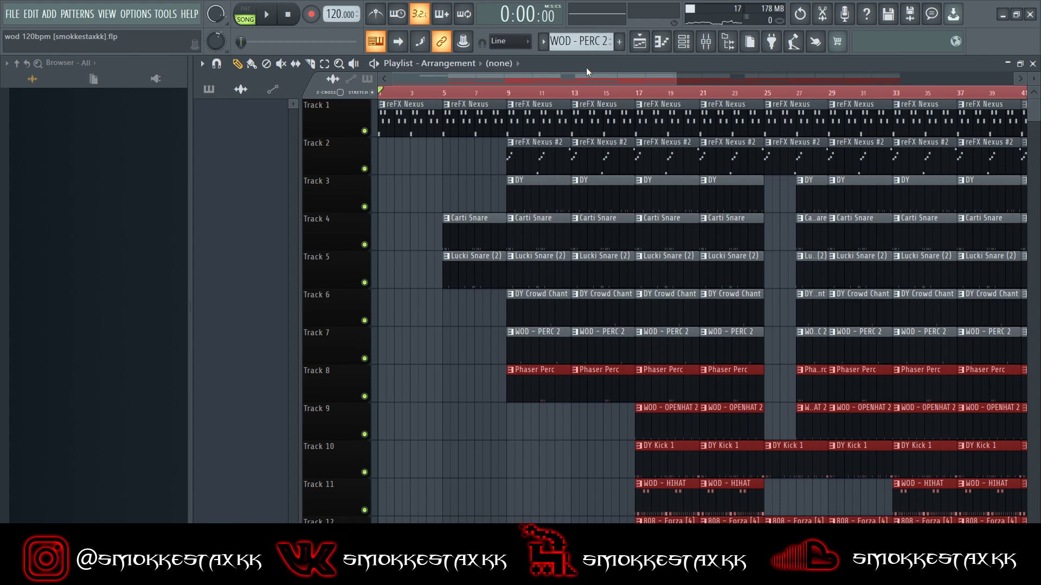
pyautogui.press('space')
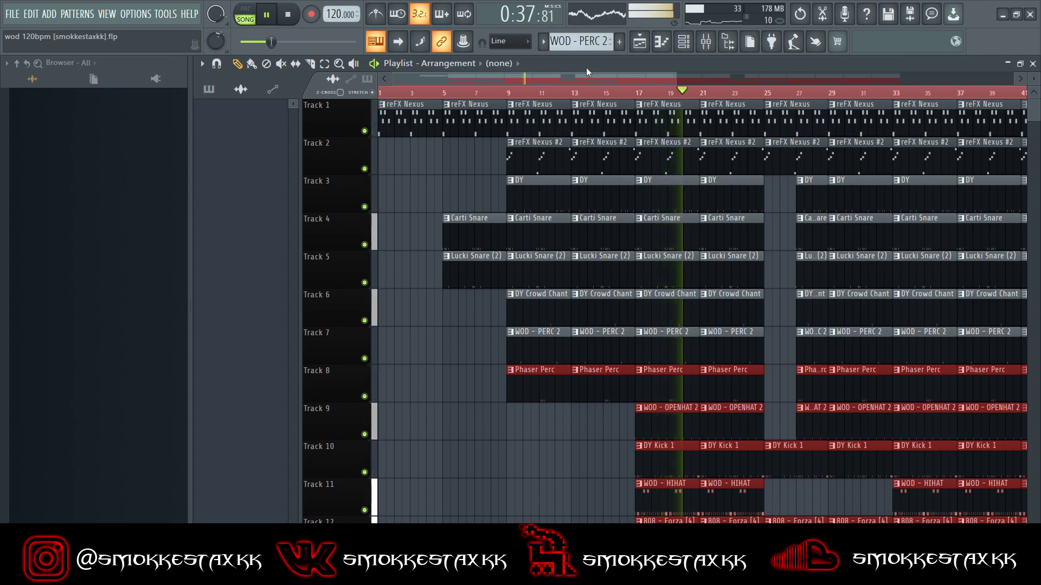
pyautogui.scroll(-3, 548, 173)
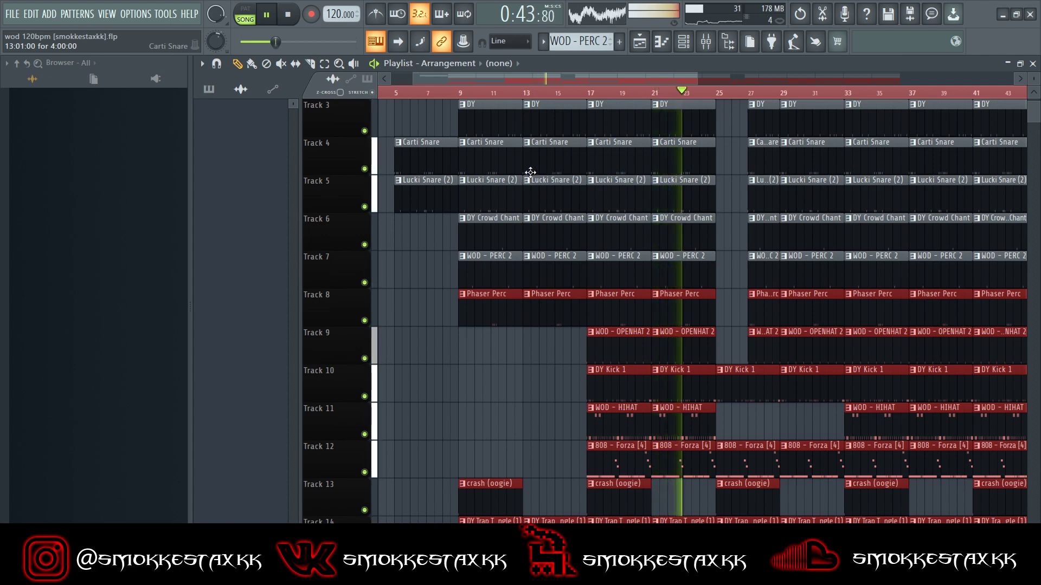
pyautogui.scroll(2, 542, 182)
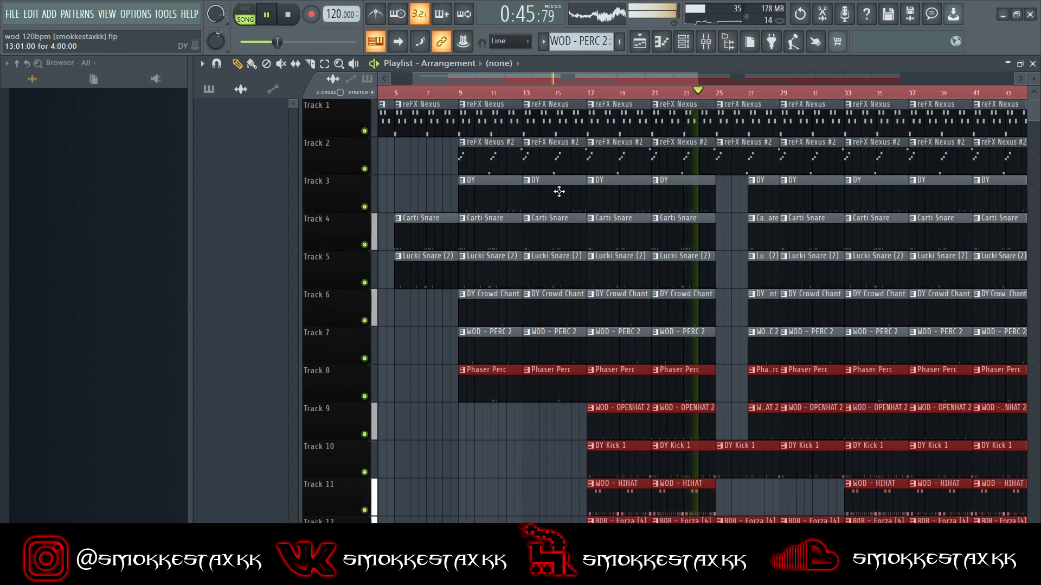
pyautogui.scroll(-1, 558, 191)
pyautogui.scroll(1, 554, 190)
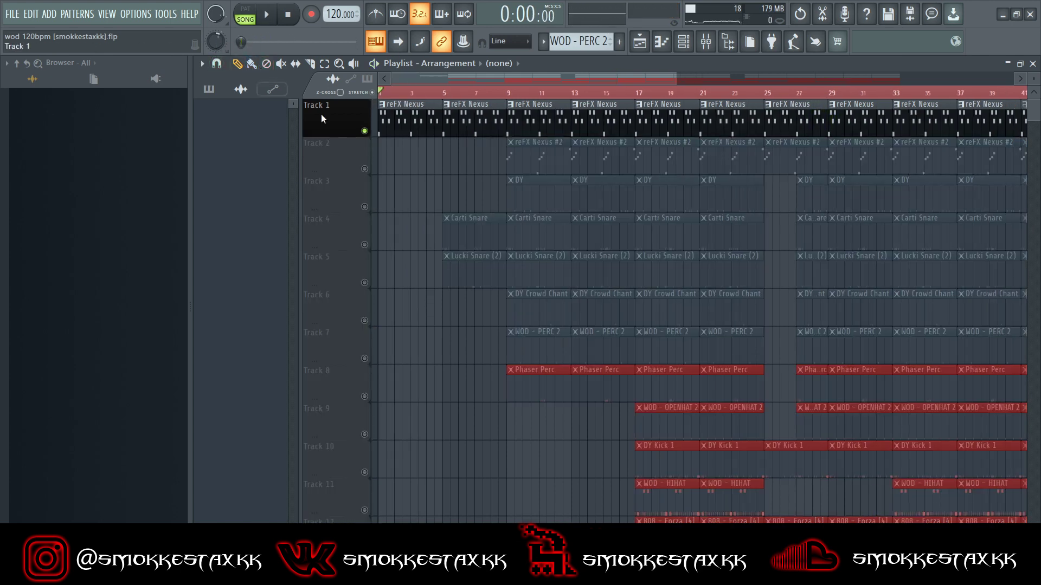
# Open the reFX Nexus pattern on Track 1 and the reFX Nexus #2 pattern on Track 2 to review the melodies
pyautogui.doubleClick(396, 117)
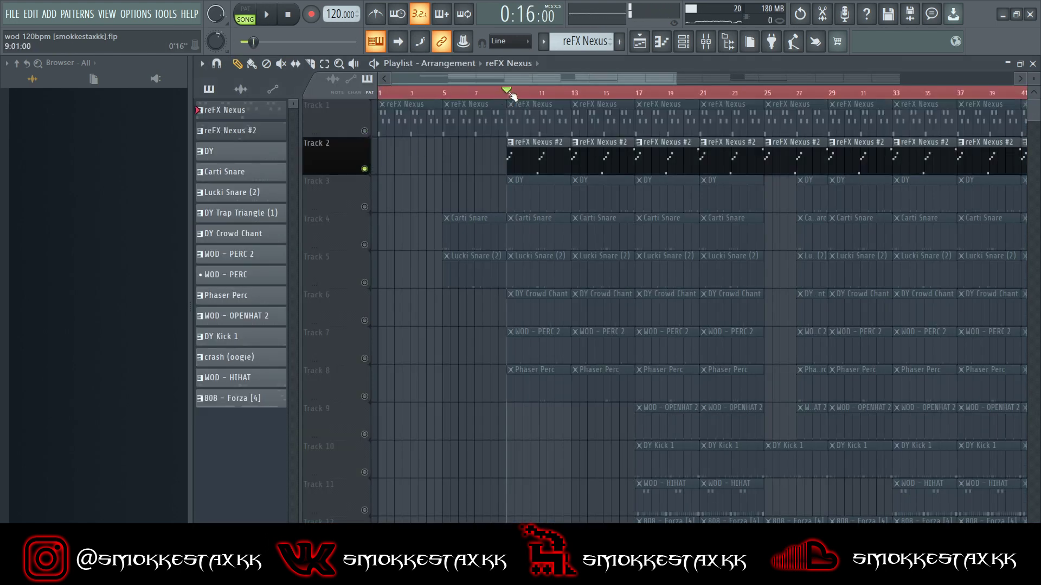
pyautogui.doubleClick(521, 157)
pyautogui.press('space')
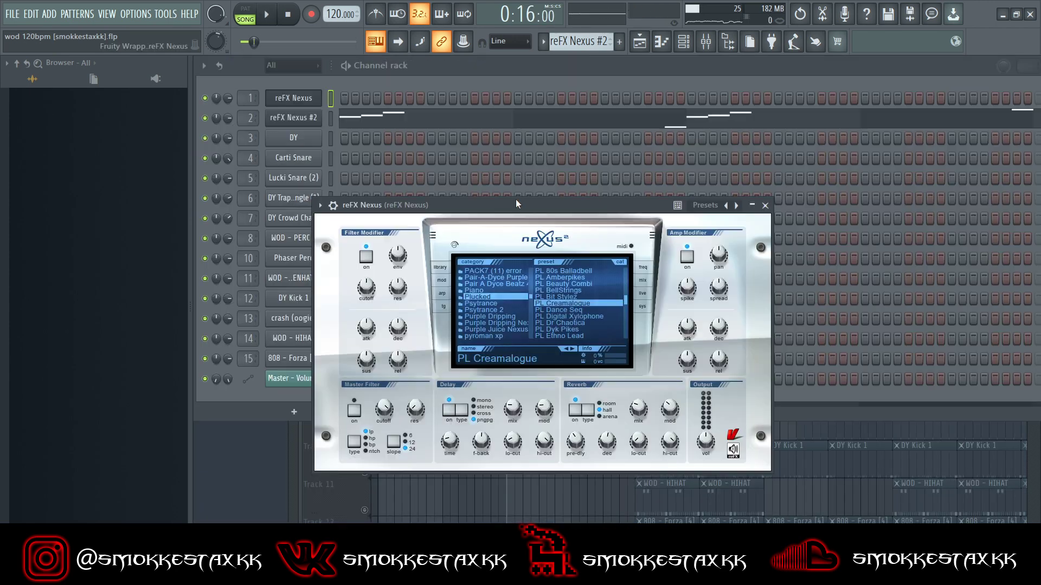
# View the reFX Nexus #2 instrument's PL Hands Up Bells 1 preset, then play both melody tracks in the playlist
pyautogui.click(297, 118)
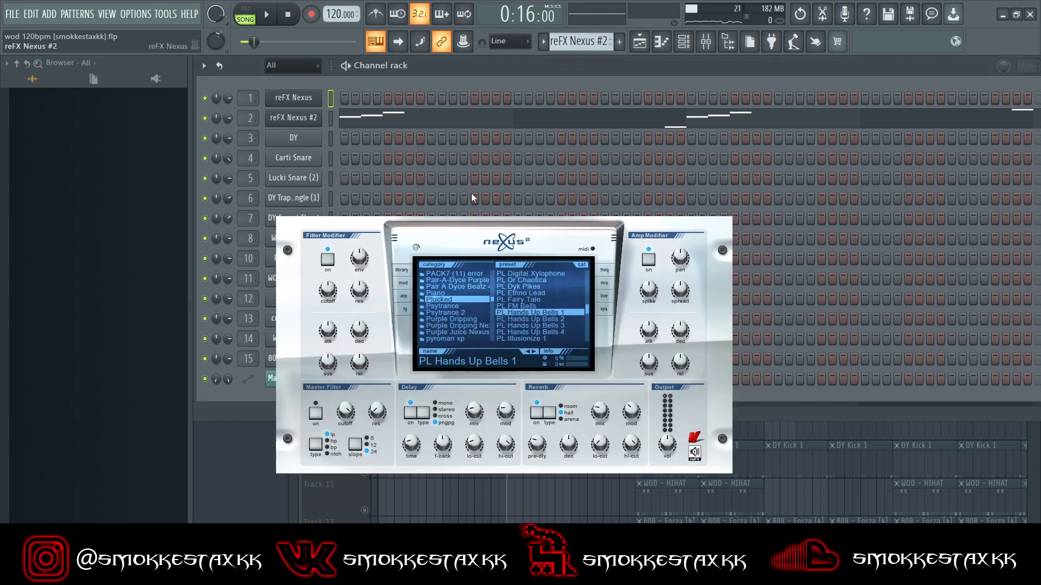
pyautogui.moveTo(490, 204); pyautogui.dragTo(531, 217)
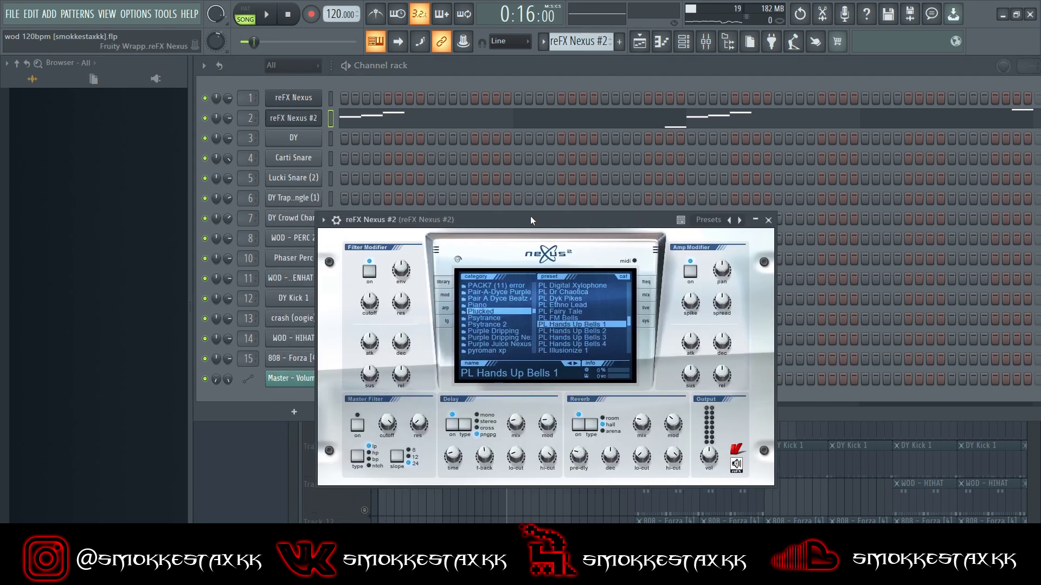
pyautogui.press('Escape')
pyautogui.press('F5')
pyautogui.press('space')
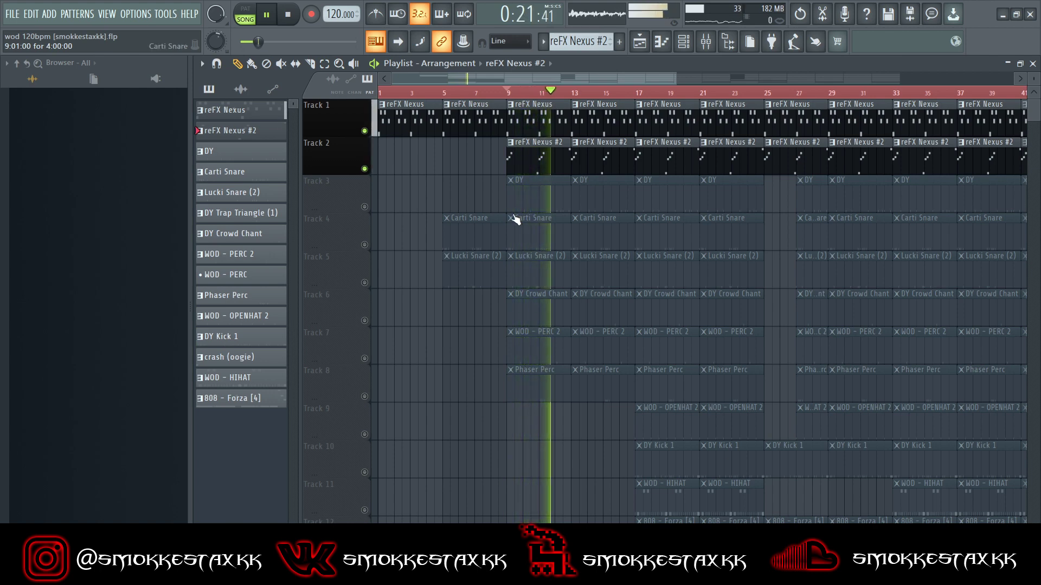
# Mute melody Tracks 1 and 2 and play the drum and 808 tracks while looking over their arrangement
pyautogui.keyDown('ctrl'); pyautogui.click(364, 168); pyautogui.keyUp('ctrl')
pyautogui.keyDown('ctrl'); pyautogui.click(364, 169); pyautogui.keyUp('ctrl')
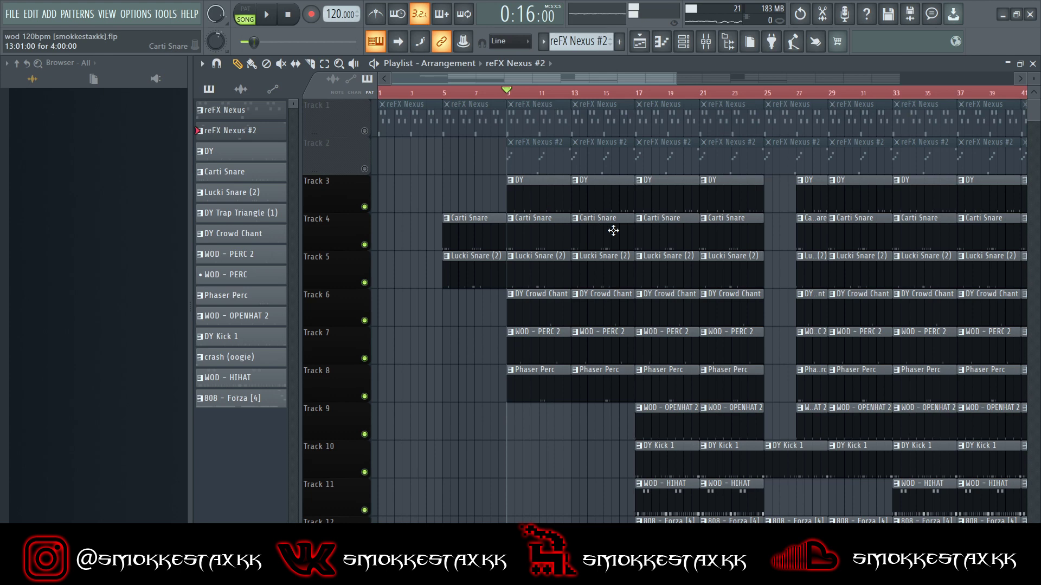
pyautogui.scroll(-4, 611, 230)
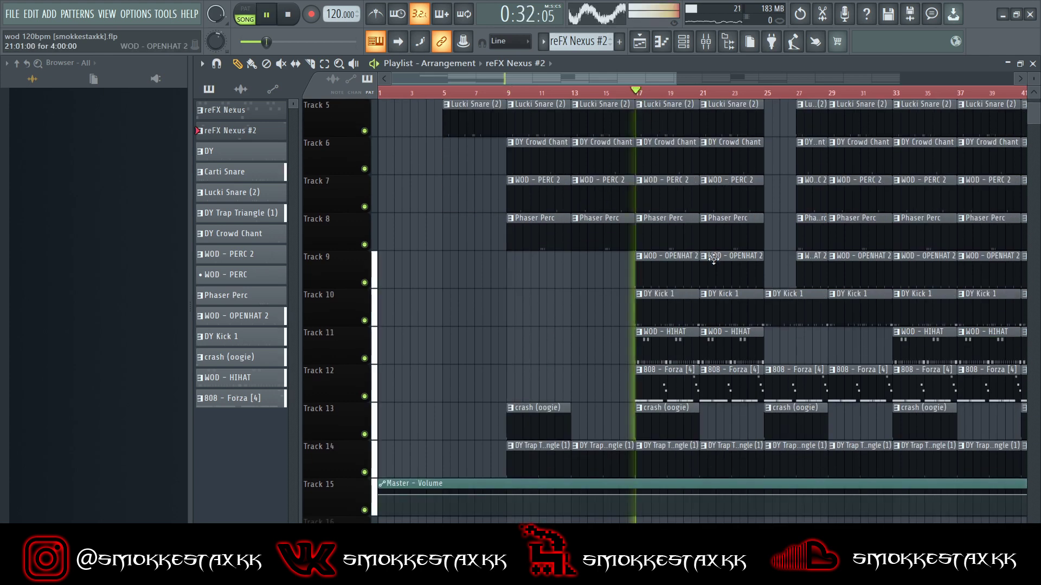
pyautogui.scroll(1, 775, 231)
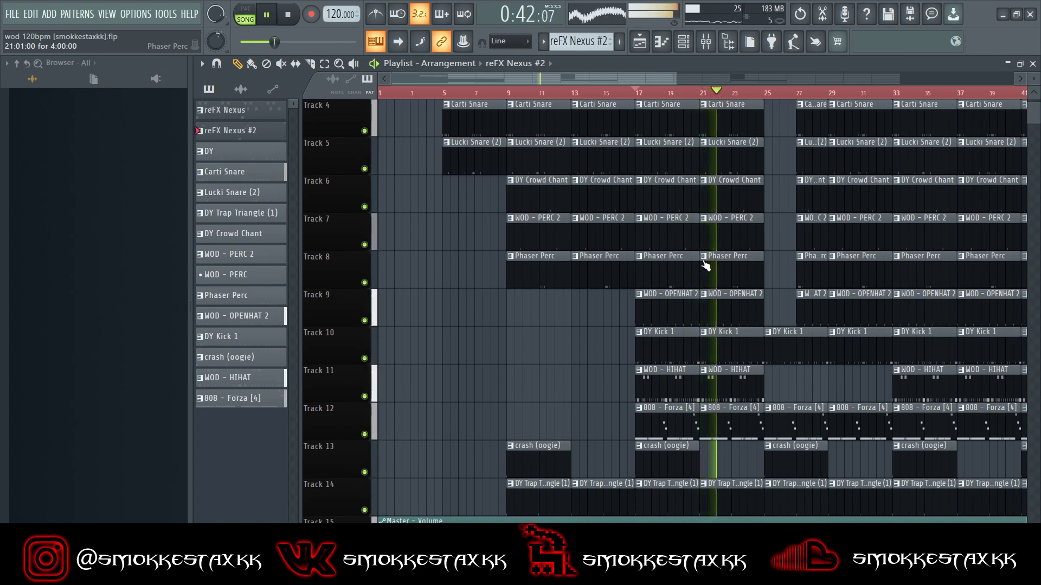
pyautogui.scroll(3, 701, 265)
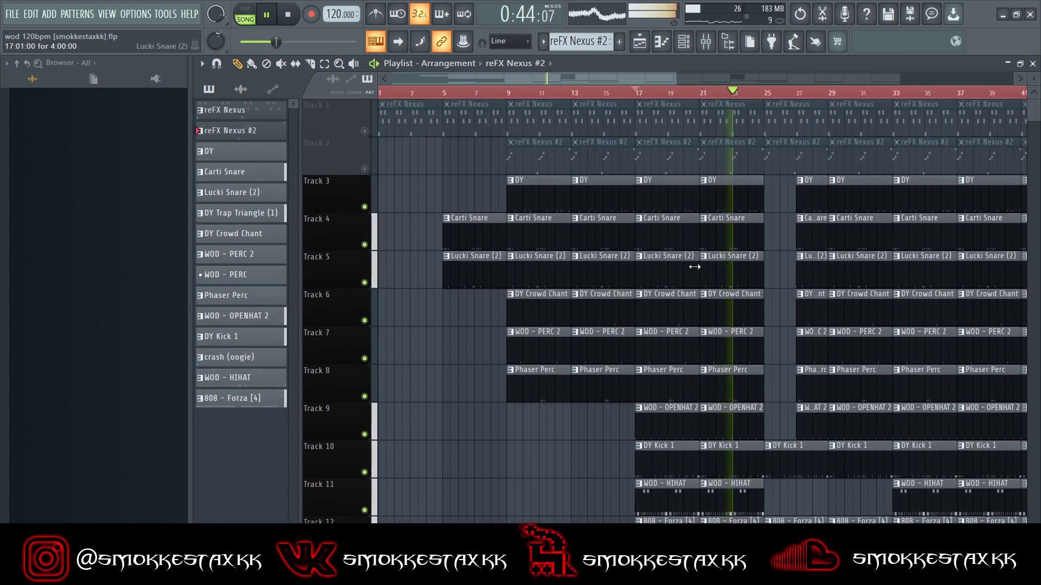
pyautogui.scroll(-2, 695, 267)
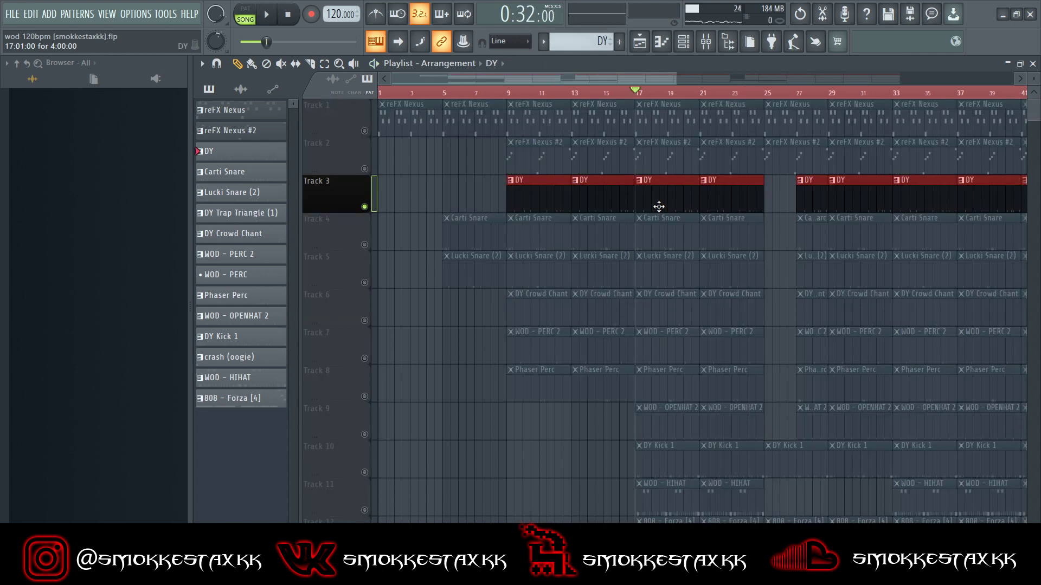
# Review the notes of the DY pattern on Track 3 and the Carti Snare pattern on Track 4
pyautogui.doubleClick(660, 209)
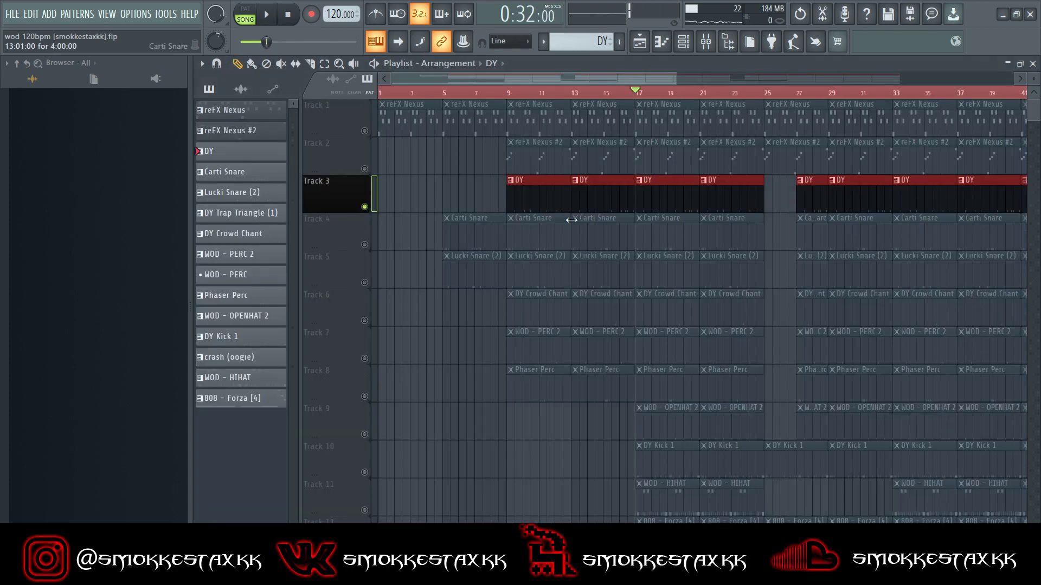
pyautogui.click(569, 215)
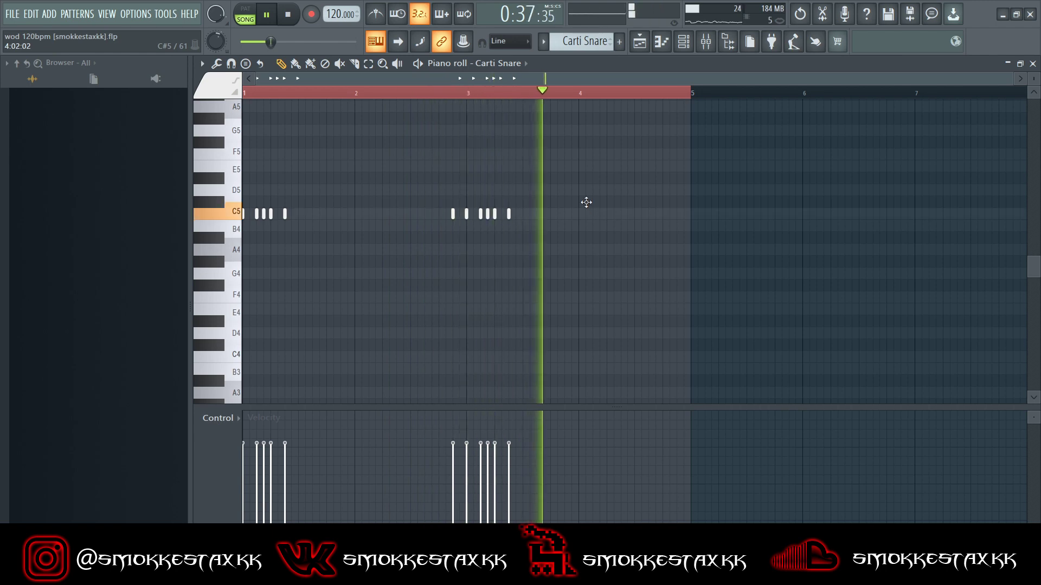
pyautogui.press('F5')
# Open the Lucki Snare (2) pattern on Track 5 and play it in the piano roll to examine its notes
pyautogui.click(729, 274)
pyautogui.press('space')
pyautogui.press('space')
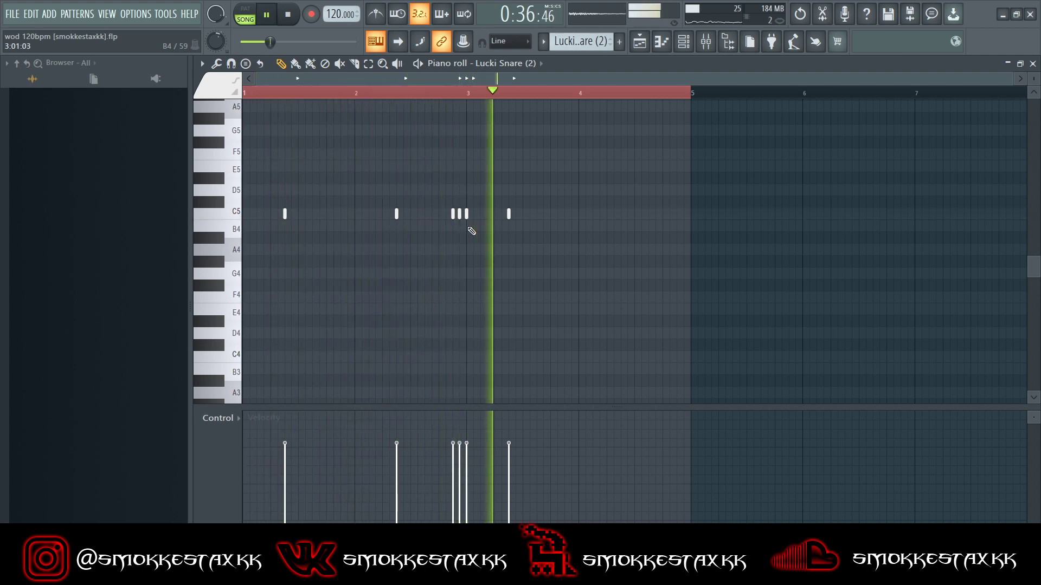
pyautogui.press('space')
pyautogui.press('F5')
# Open the DY Crowd Chant pattern on Track 6, play it for review, and return to the playlist
pyautogui.click(655, 300)
pyautogui.press('space')
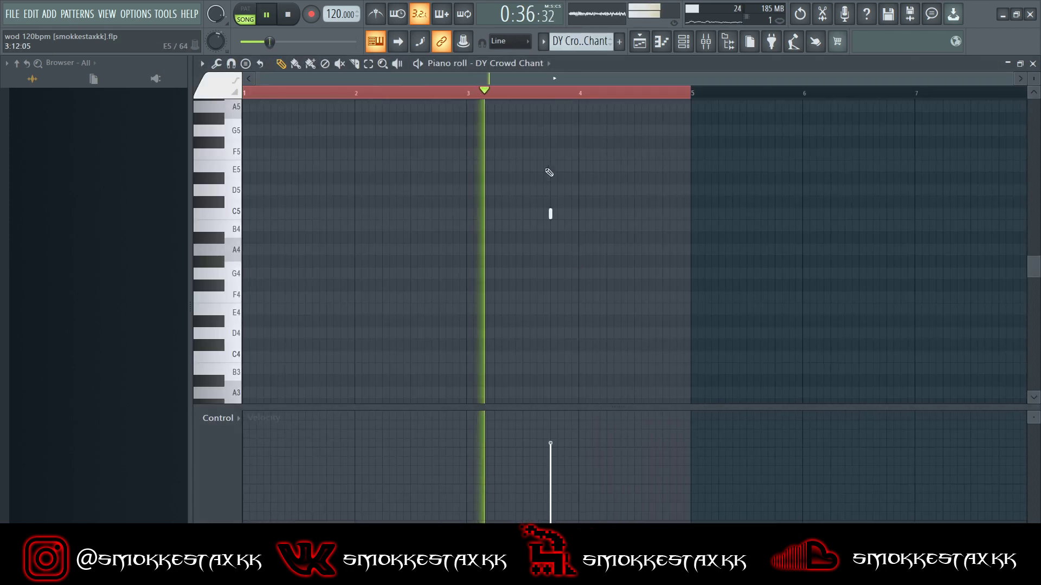
pyautogui.press('F5')
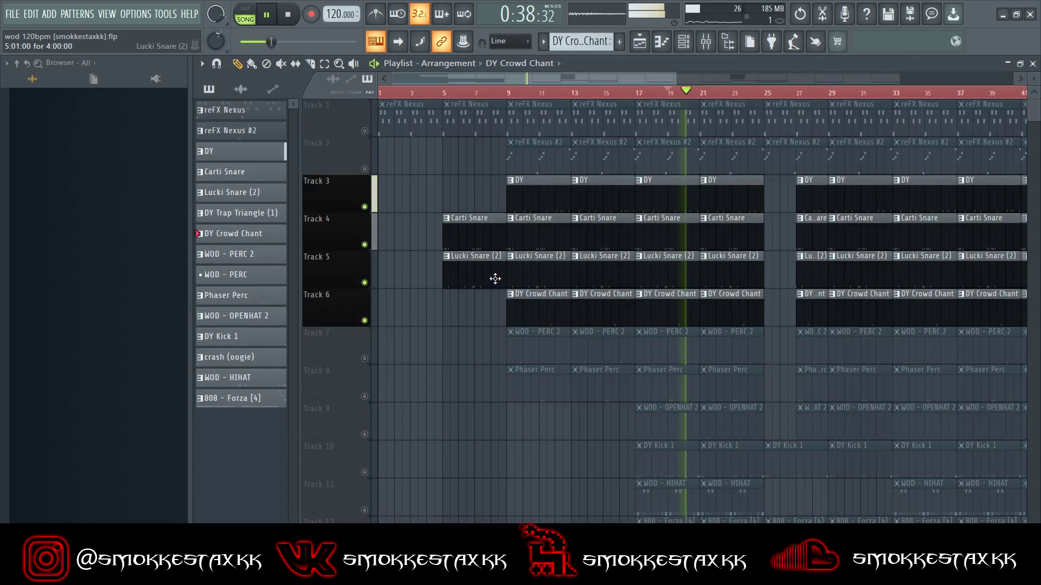
pyautogui.press('space')
# Open the WOD - PERC 2 pattern on Track 7, play it in the piano roll, and return to the playlist
pyautogui.click(658, 353)
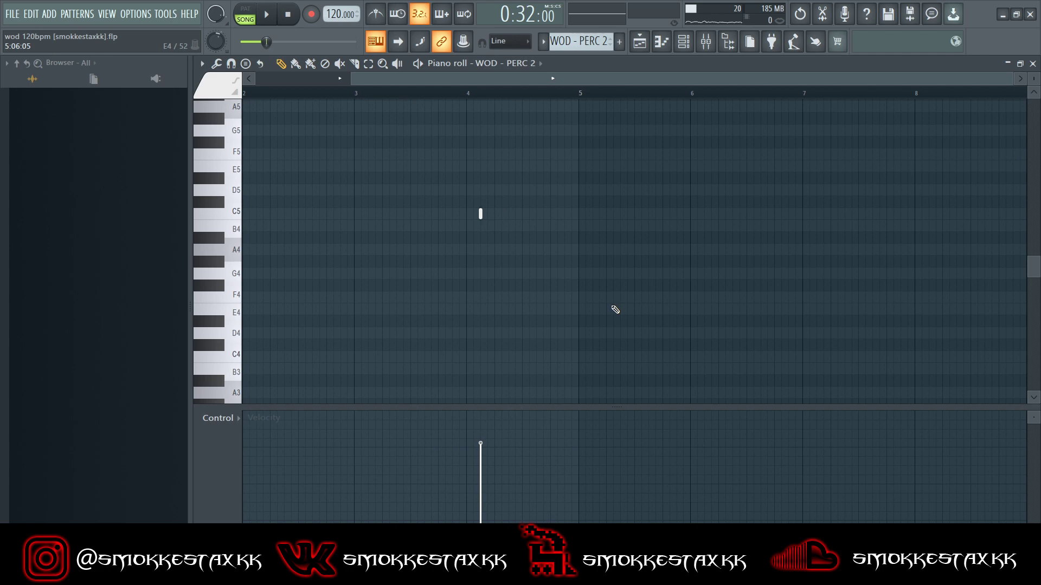
pyautogui.press('space')
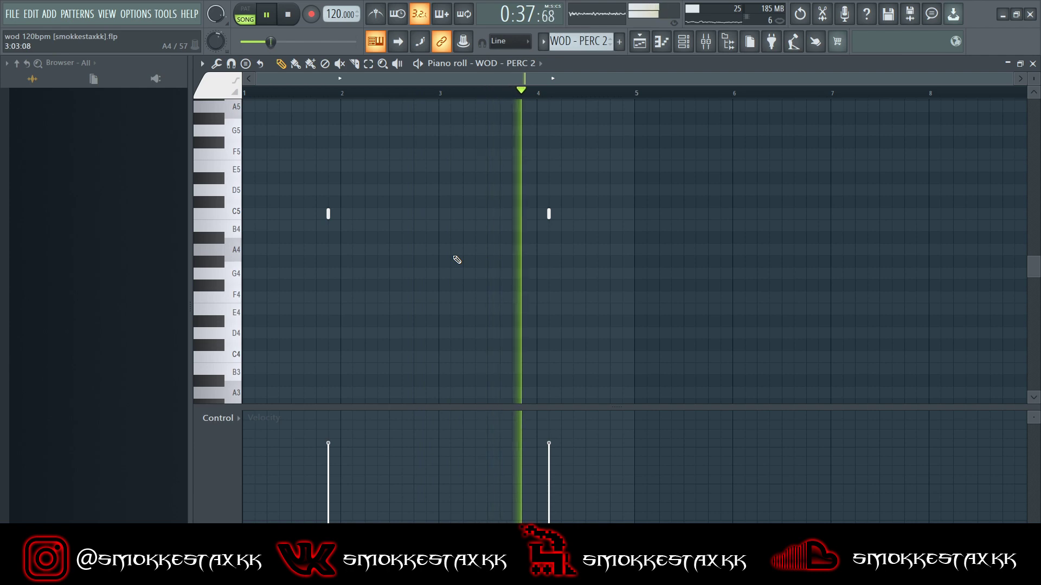
pyautogui.press('F5')
pyautogui.press('space')
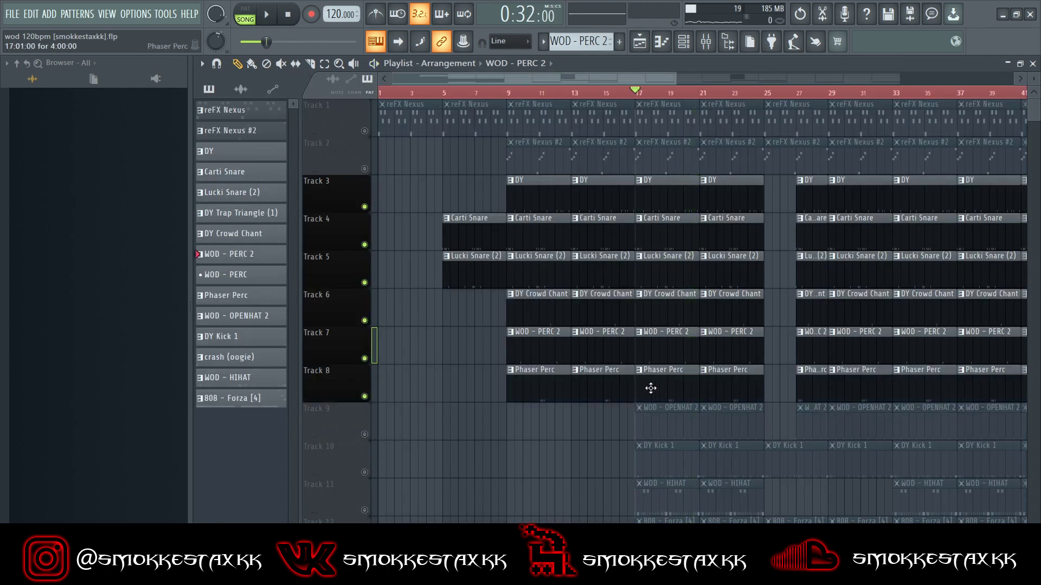
# Review the Phaser Perc pattern on Track 8 during playback and open the WOD - OPENHAT 2 pattern on Track 9
pyautogui.doubleClick(671, 382)
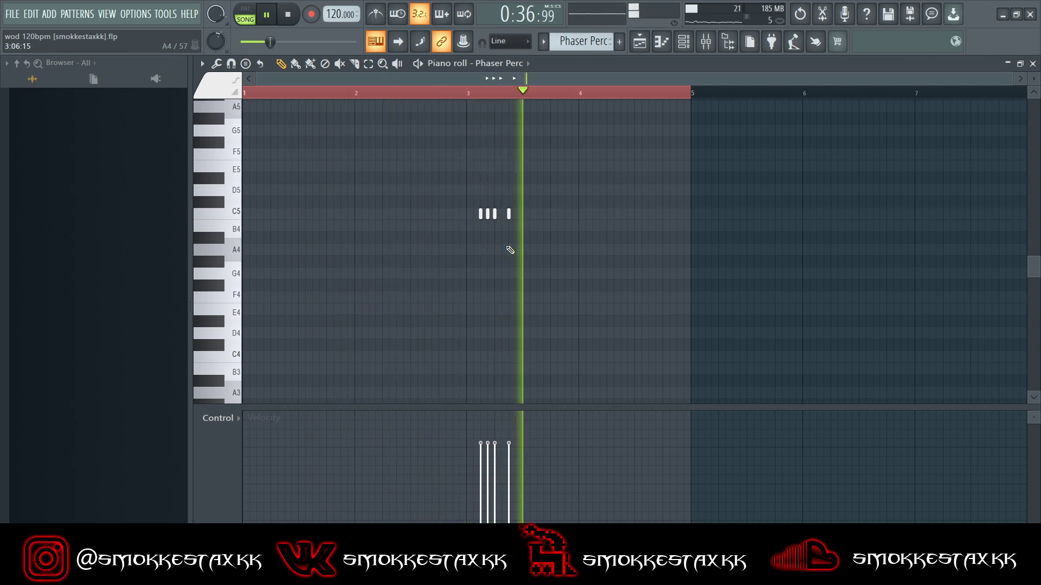
pyautogui.press('F5')
pyautogui.press('space')
pyautogui.scroll(-3, 652, 404)
pyautogui.doubleClick(664, 352)
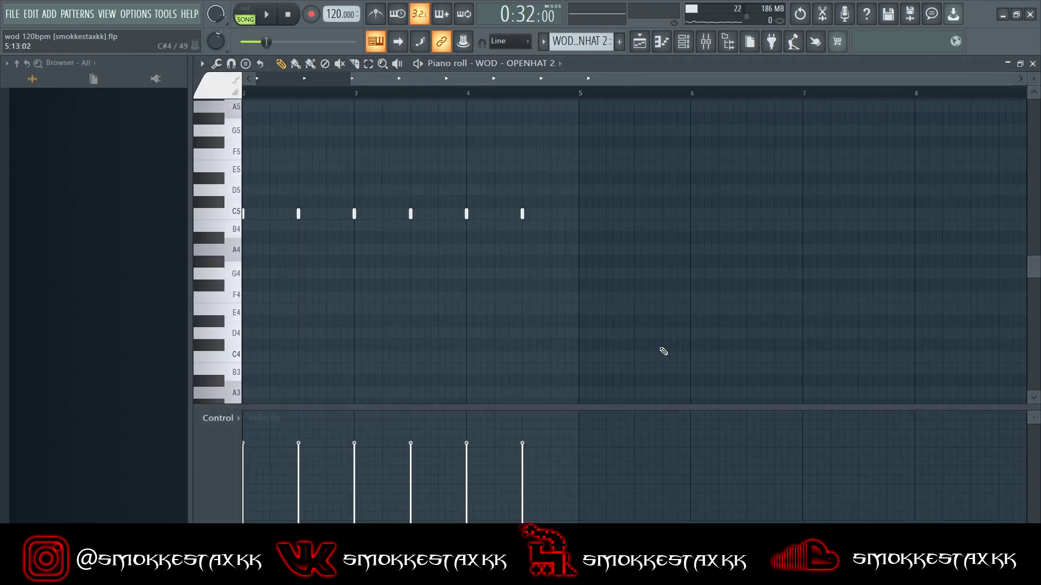
# Play the WOD - OPENHAT 2 pattern in the piano roll, review DY Kick 1, and return to the playlist
pyautogui.press('space')
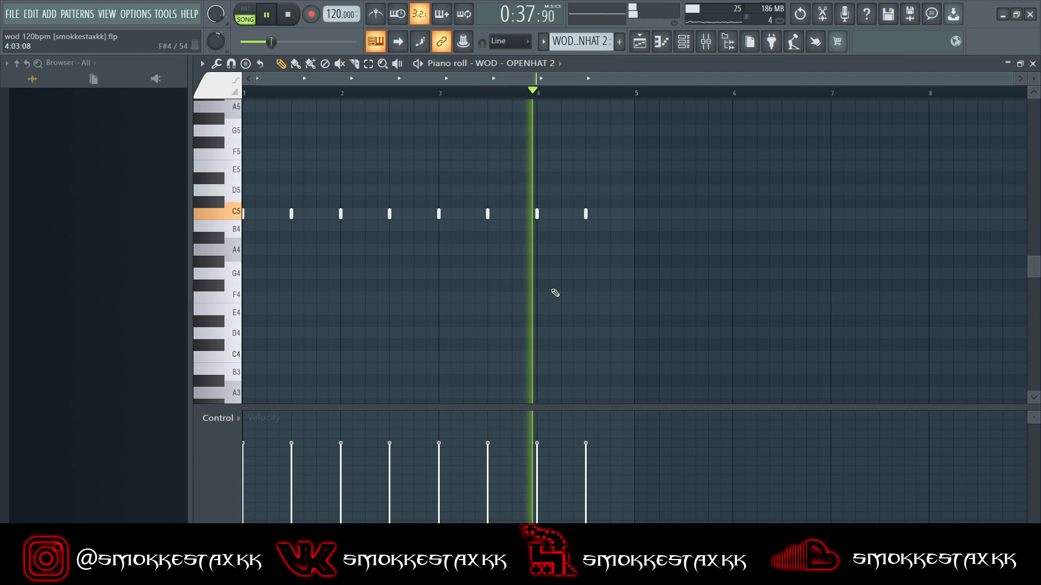
pyautogui.press('KP_Add')
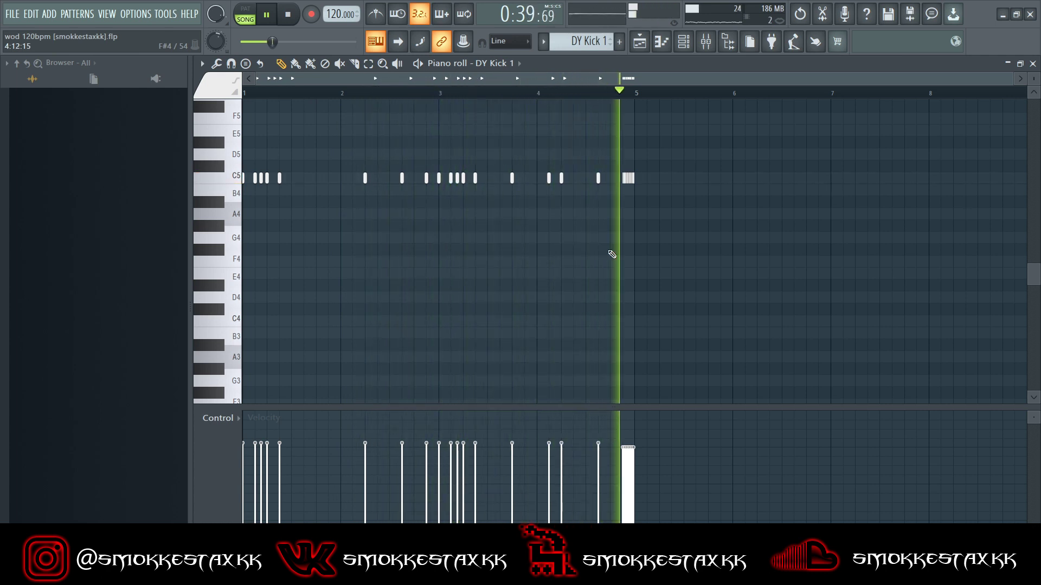
pyautogui.press('F5')
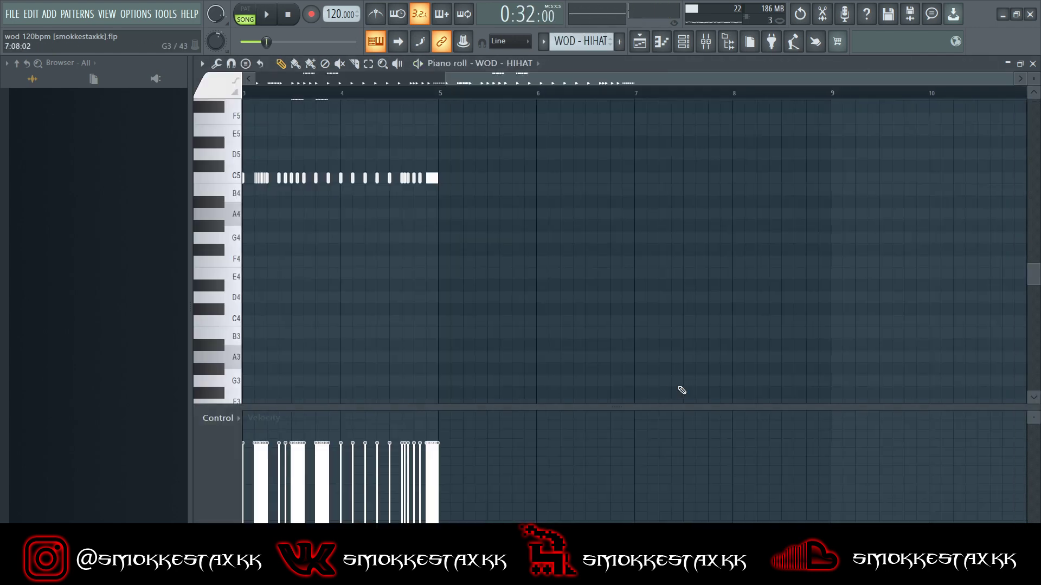
# Examine the WOD - HIHAT pattern's notes and rolls in the piano roll during playback, and return to the playlist
pyautogui.hscroll(-2, 589, 294)
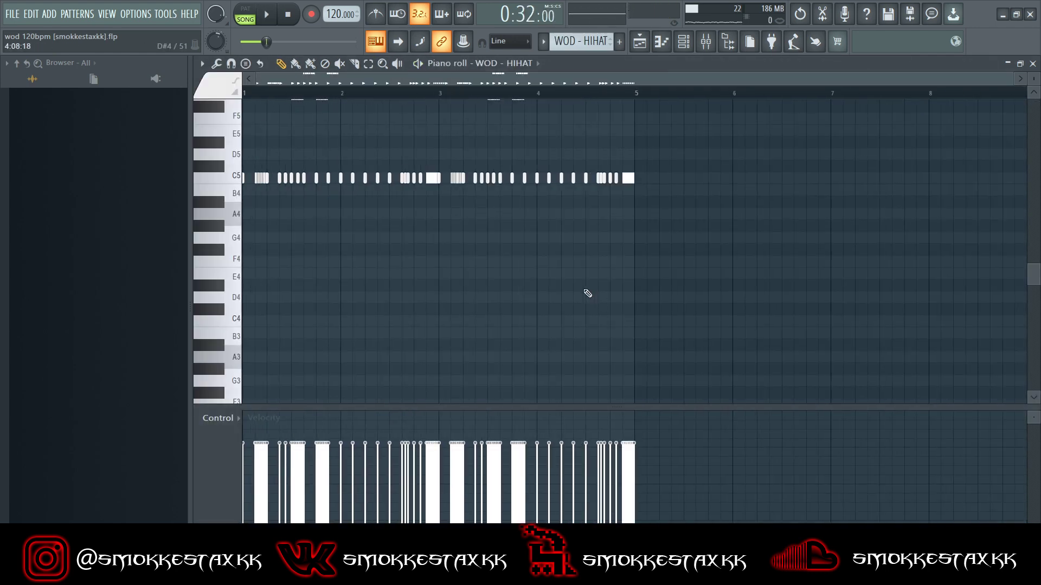
pyautogui.scroll(2, 337, 302)
pyautogui.keyDown('ctrl'); pyautogui.scroll(2, 244, 291); pyautogui.keyUp('ctrl')
pyautogui.scroll(2, 399, 297)
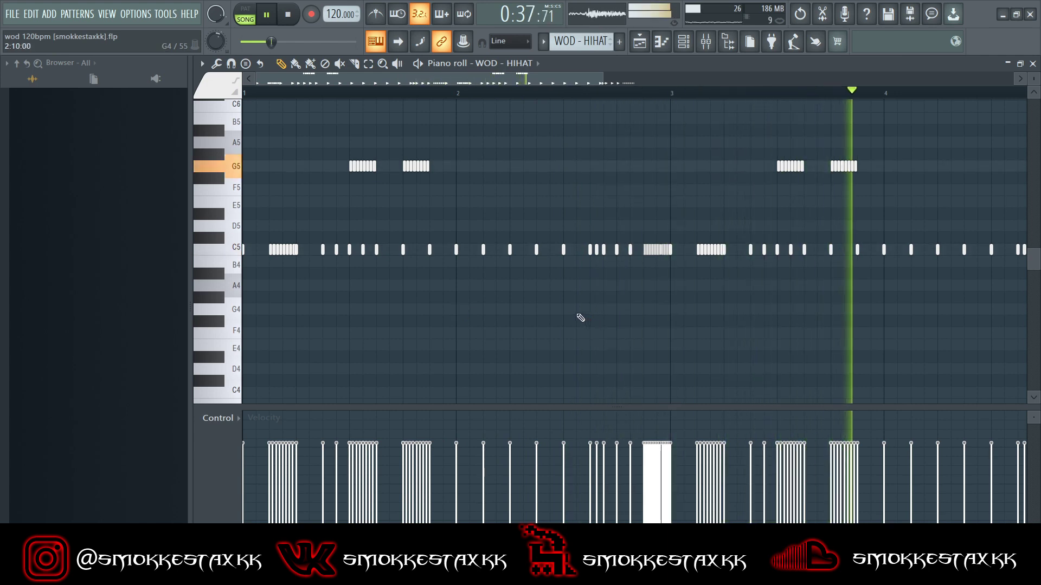
pyautogui.keyDown('ctrl'); pyautogui.scroll(2, 580, 313); pyautogui.keyUp('ctrl')
pyautogui.keyDown('ctrl'); pyautogui.scroll(-3, 581, 308); pyautogui.keyUp('ctrl')
pyautogui.keyDown('ctrl'); pyautogui.scroll(-1, 618, 307); pyautogui.keyUp('ctrl')
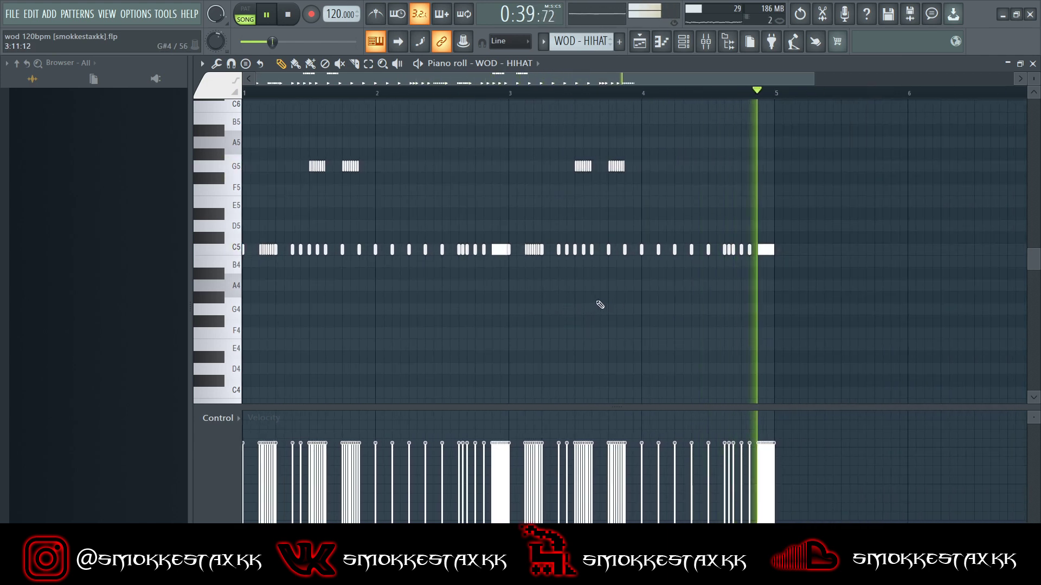
pyautogui.scroll(-3, 579, 300)
pyautogui.press('space')
pyautogui.press('F5')
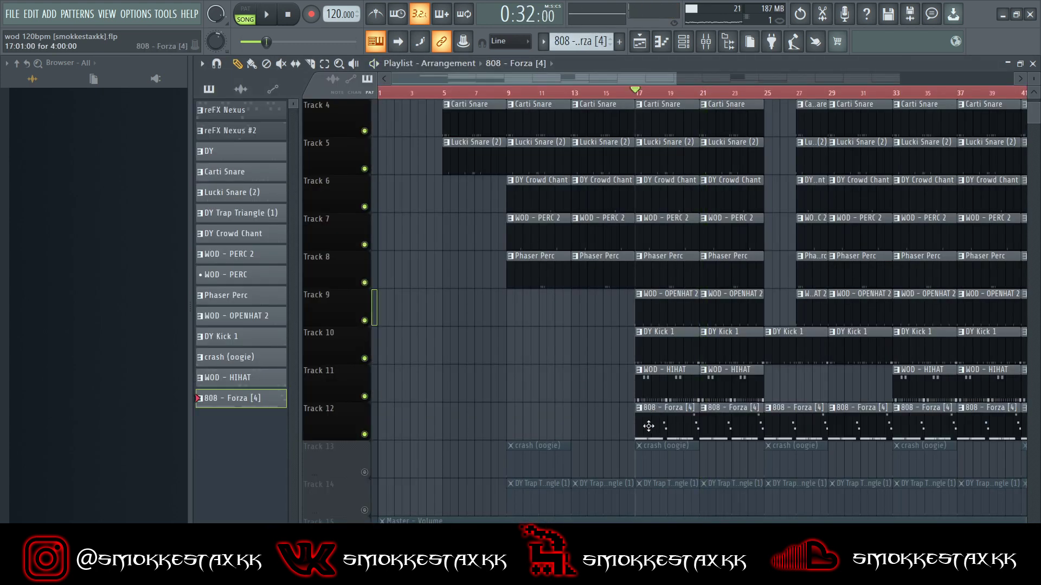
# Open the 808 - Forza [4] pattern on Track 12, play it to examine its notes, and return to the playlist
pyautogui.doubleClick(649, 426)
pyautogui.press('space')
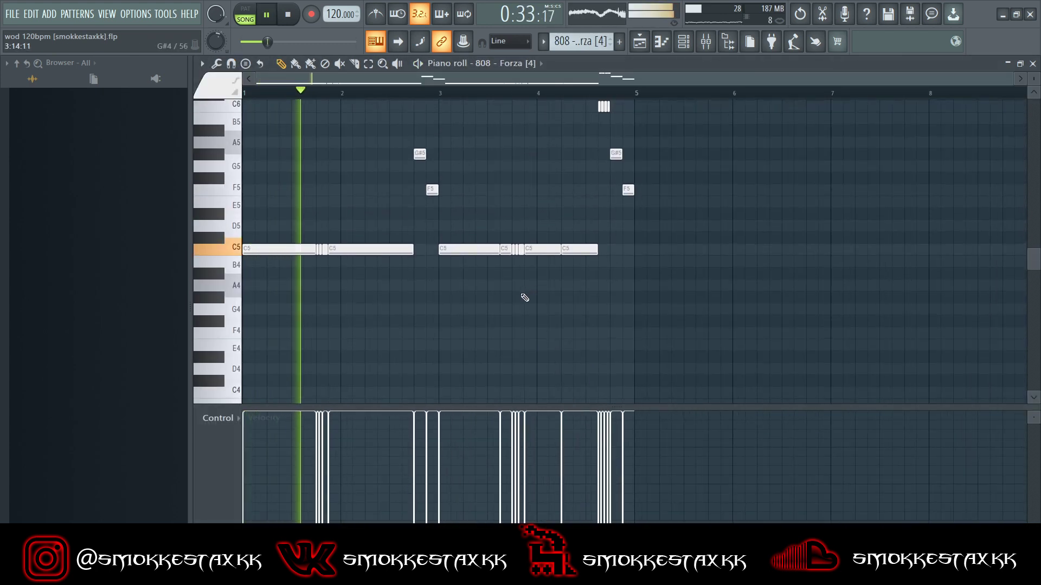
pyautogui.scroll(3, 494, 302)
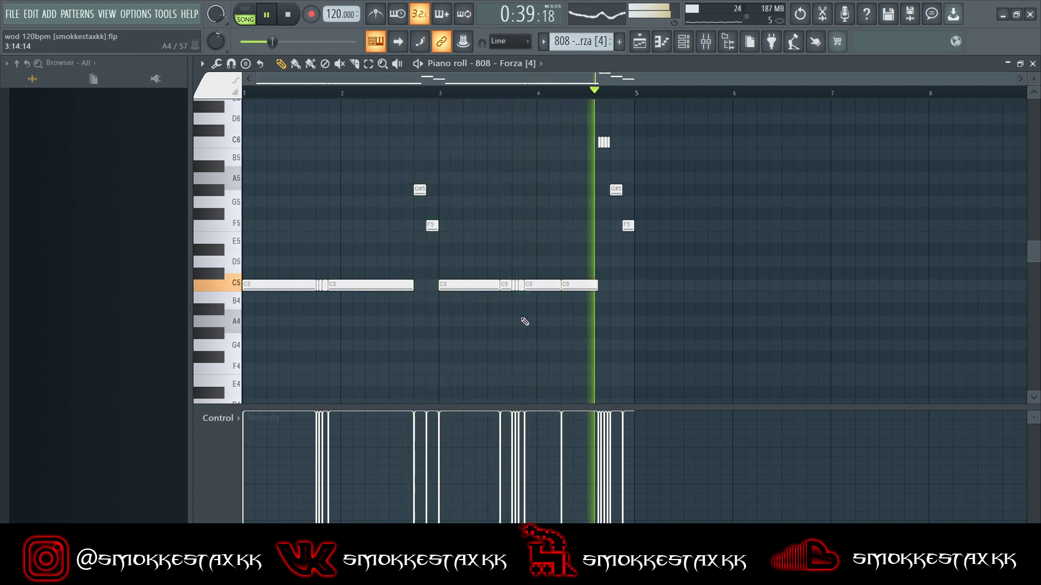
pyautogui.press('F5')
pyautogui.scroll(-4, 519, 323)
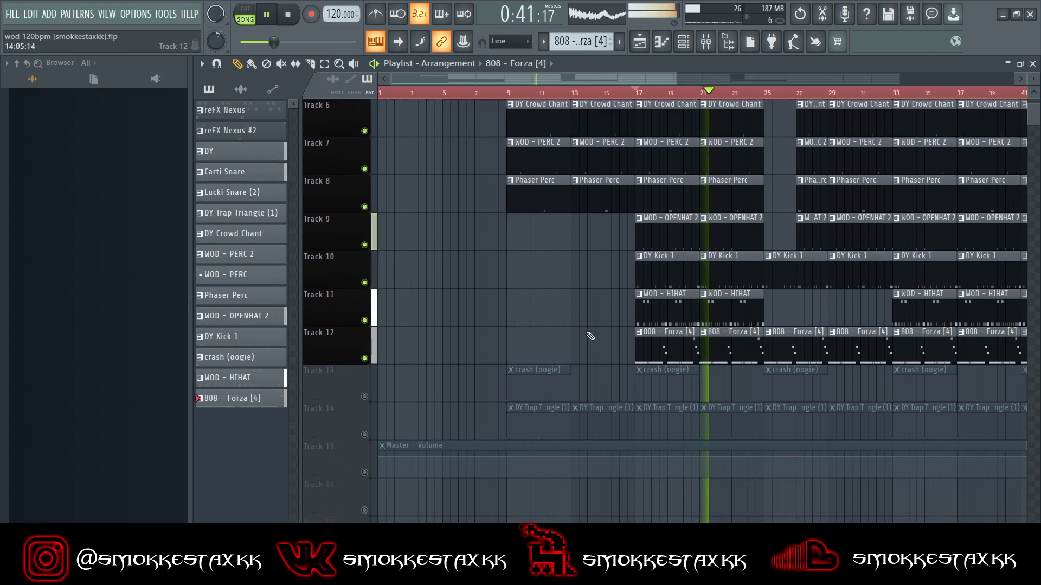
pyautogui.press('space')
# Open the crash (oogie) pattern on Track 13, start playback, and return to the playlist
pyautogui.doubleClick(647, 289)
pyautogui.press('space')
pyautogui.press('F5')
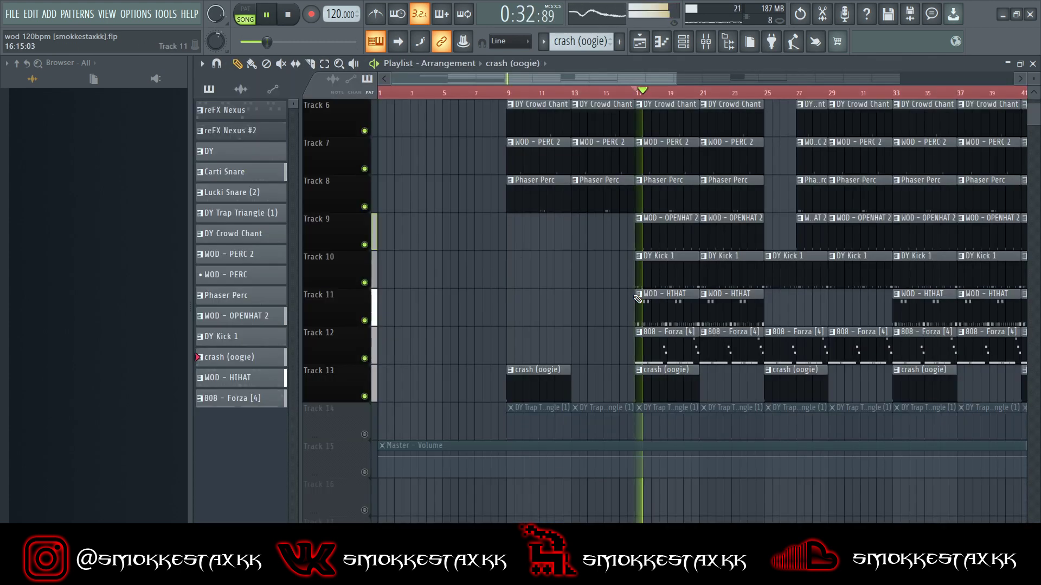
# Unmute Track 14, play its DY Trap Triangle (1) pattern in the piano roll, and return to the playlist
pyautogui.click(365, 435)
pyautogui.press('space')
pyautogui.doubleClick(616, 425)
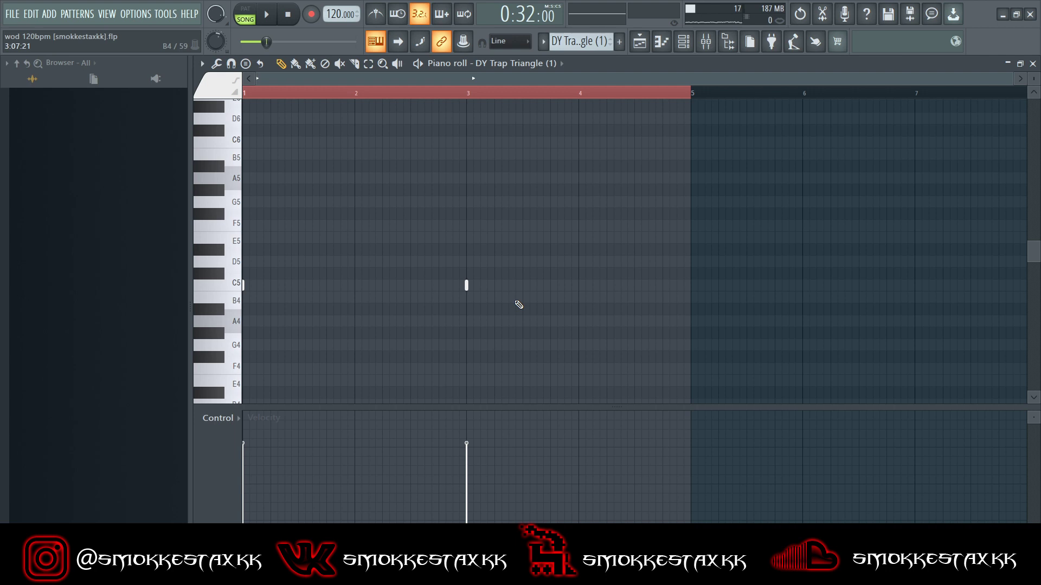
pyautogui.press('space')
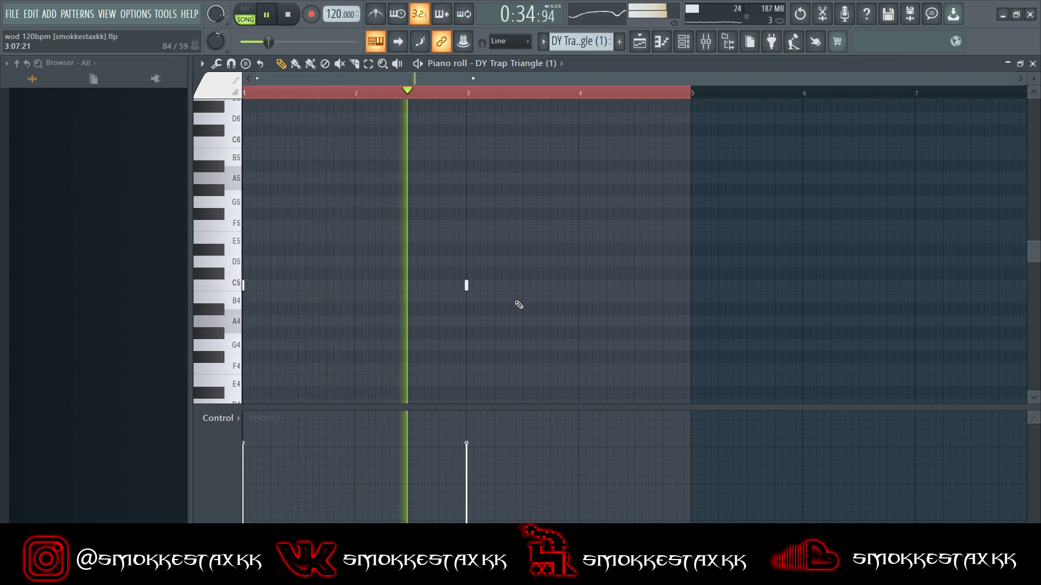
pyautogui.press('F5')
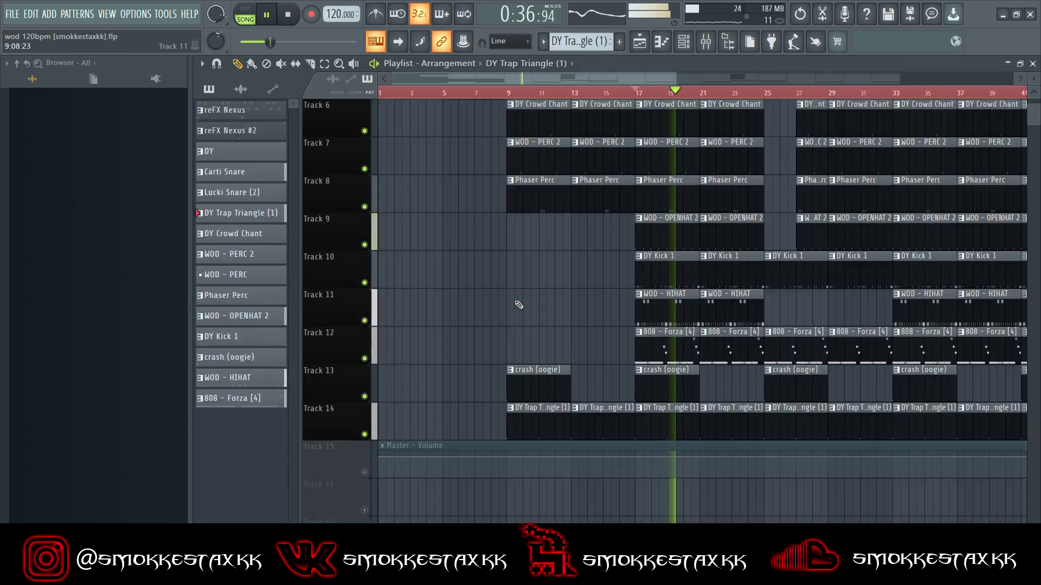
pyautogui.press('space')
# Review the Master channel's Fruity soft clipper, FabFilter Pro-C 2, FabFilter Pro-Q 3 and Fruity Reeverb 2 in the mixer
pyautogui.click(705, 46)
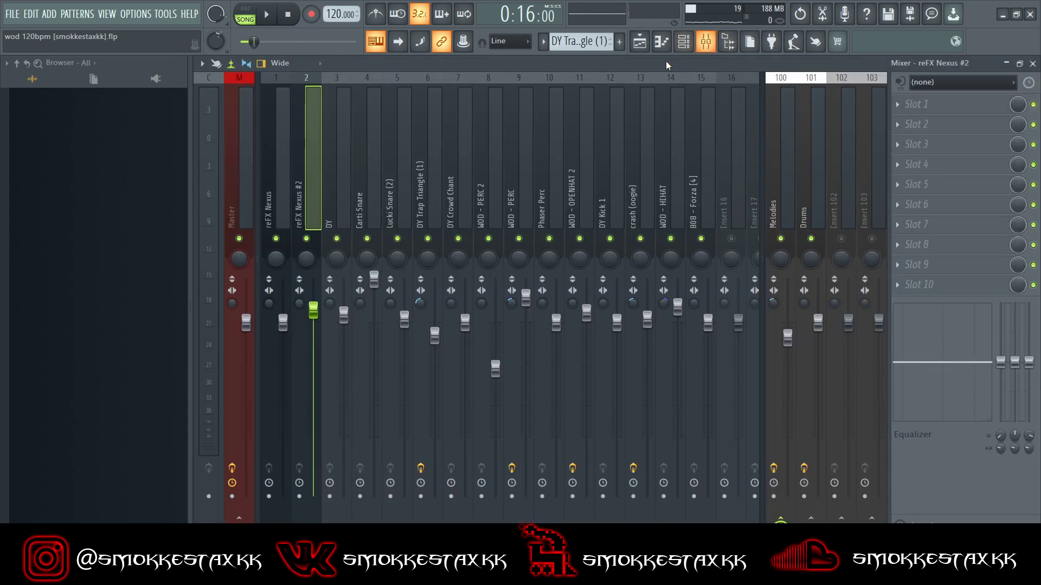
pyautogui.click(241, 189)
pyautogui.click(939, 285)
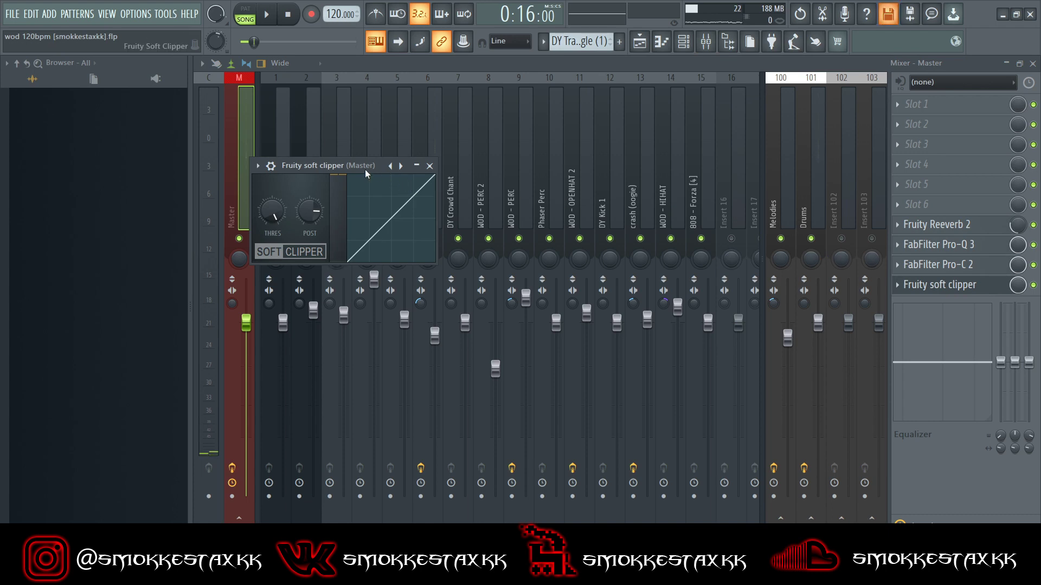
pyautogui.click(940, 264)
pyautogui.click(939, 245)
pyautogui.click(970, 227)
pyautogui.click(970, 226)
pyautogui.click(932, 224)
pyautogui.click(971, 225)
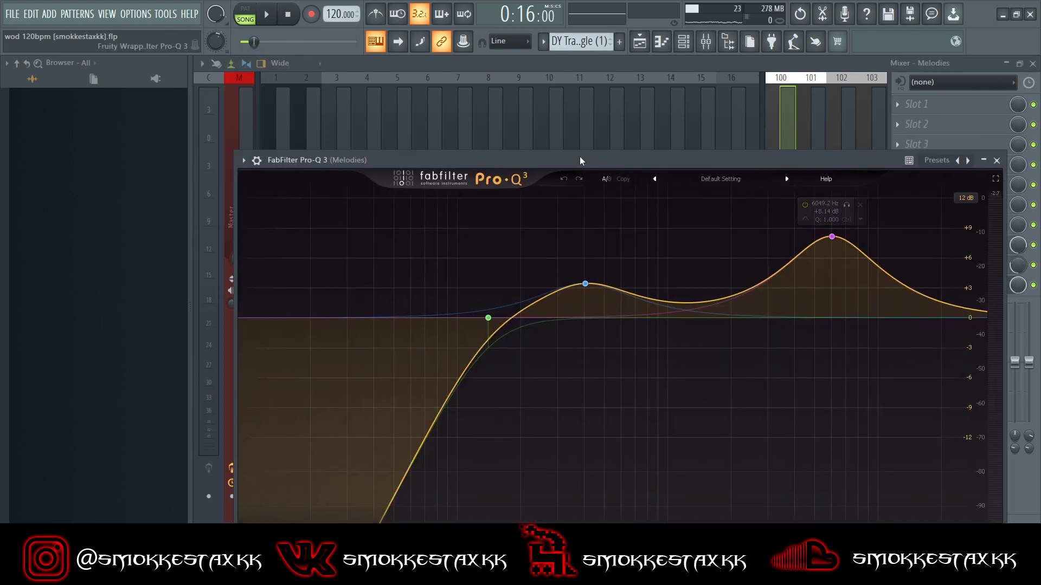
# Close the Melodies bus's FabFilter Pro-Q 3 and review its Fruity Reeverb 2 and Fruity delay bank
pyautogui.click(996, 161)
pyautogui.click(932, 264)
pyautogui.click(932, 265)
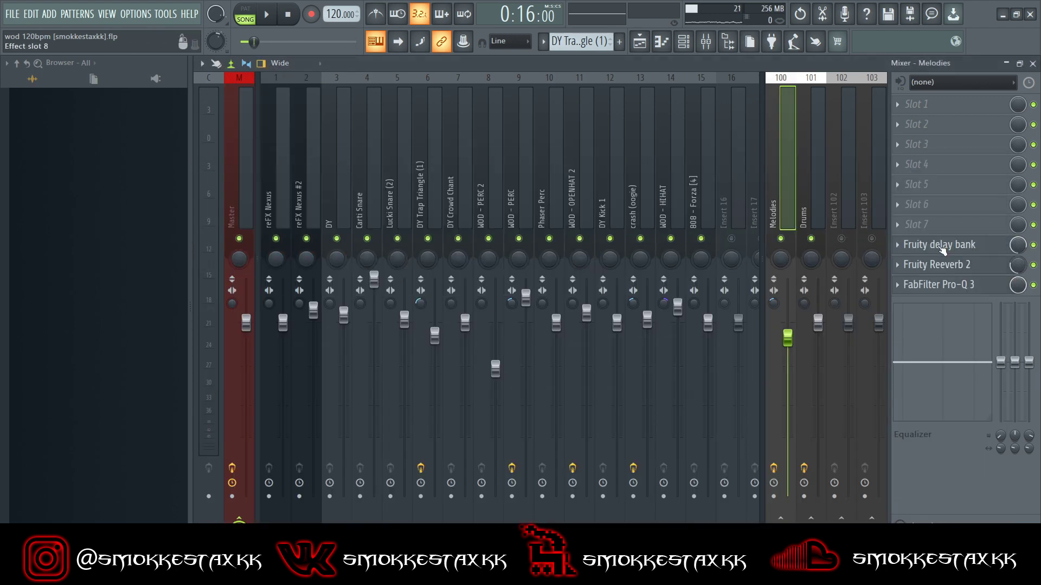
pyautogui.click(940, 244)
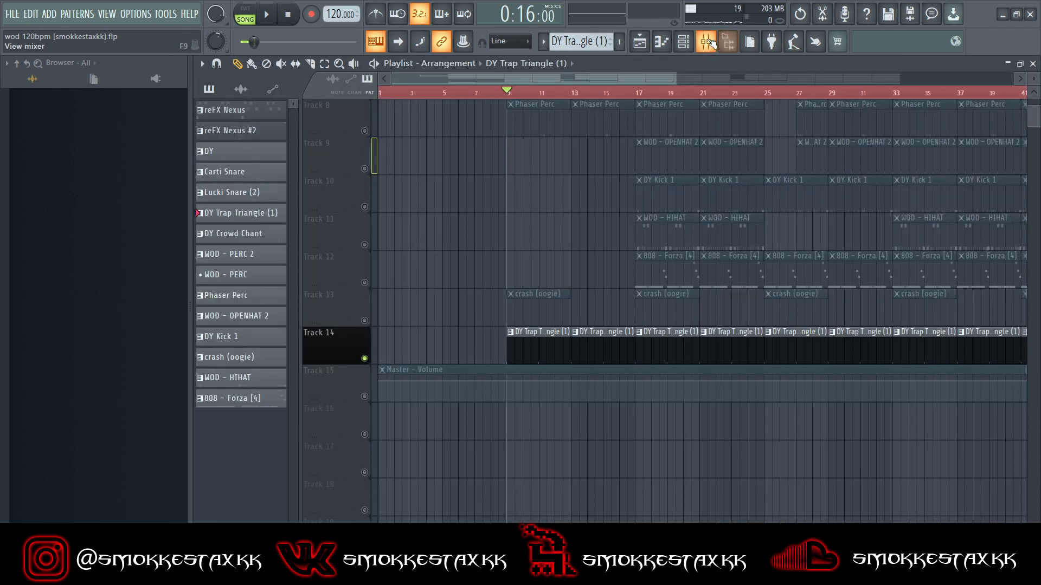
# Review the DY Trap Triangle (1) mixer insert's Fruity Reeverb 2, delay bank, Delay 3 and PanOMatic settings
pyautogui.click(706, 42)
pyautogui.click(962, 288)
pyautogui.click(937, 265)
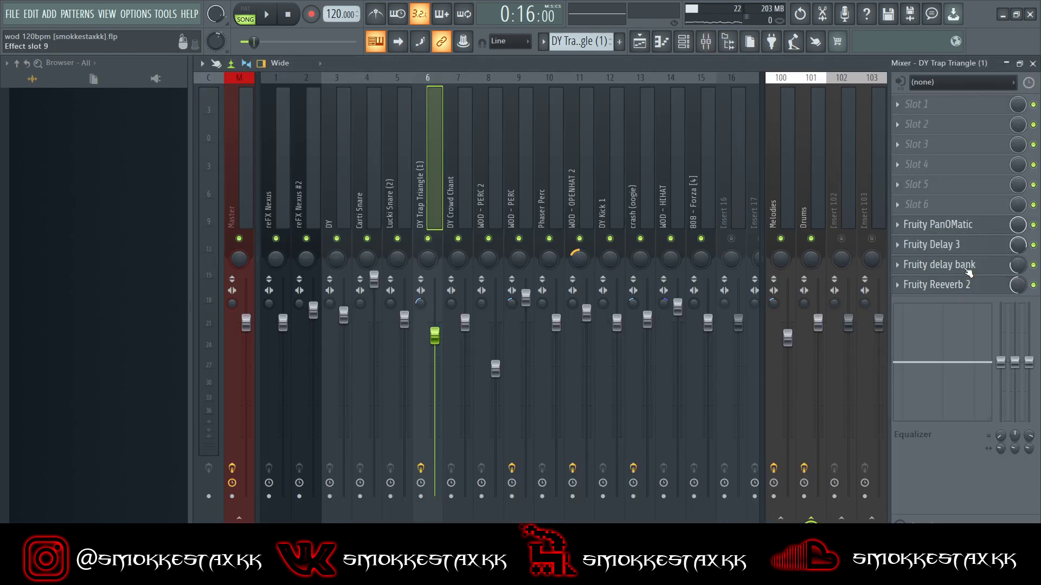
pyautogui.click(941, 244)
pyautogui.click(981, 226)
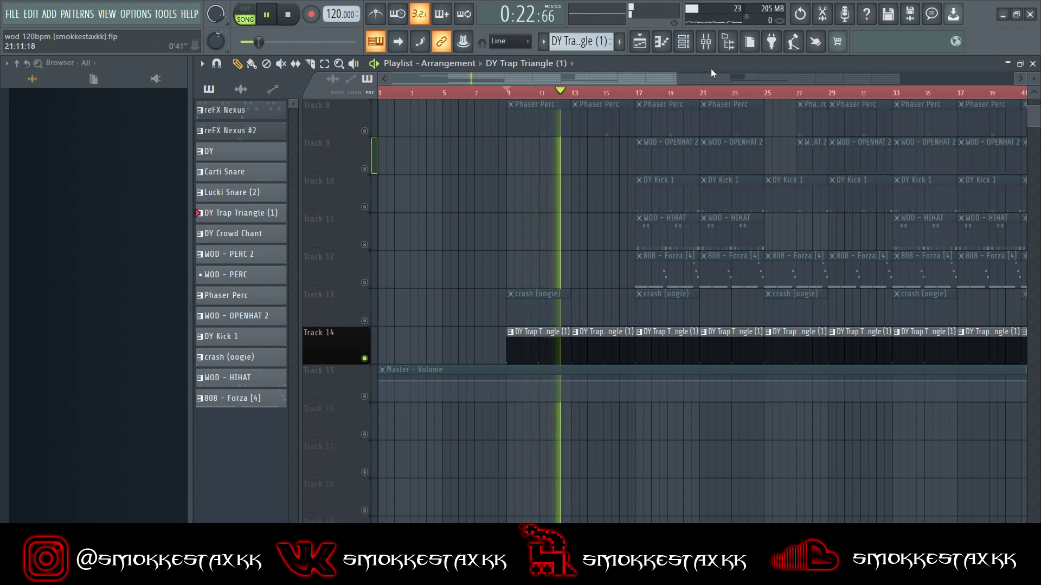
# Stop playback, review the WOD - OPENHAT 2 insert's Fruity delay bank and Reeverb 2, and return to the playlist
pyautogui.press('space')
pyautogui.press('F9')
pyautogui.click(585, 162)
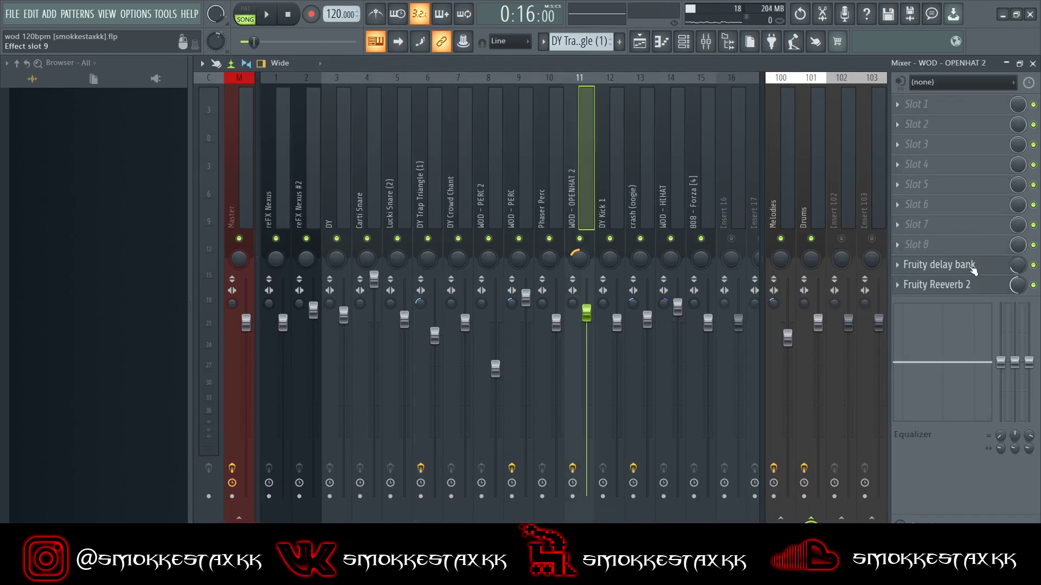
pyautogui.click(939, 264)
pyautogui.moveTo(443, 110); pyautogui.dragTo(552, 180)
pyautogui.click(939, 265)
pyautogui.click(960, 285)
pyautogui.click(959, 286)
pyautogui.press('F9')
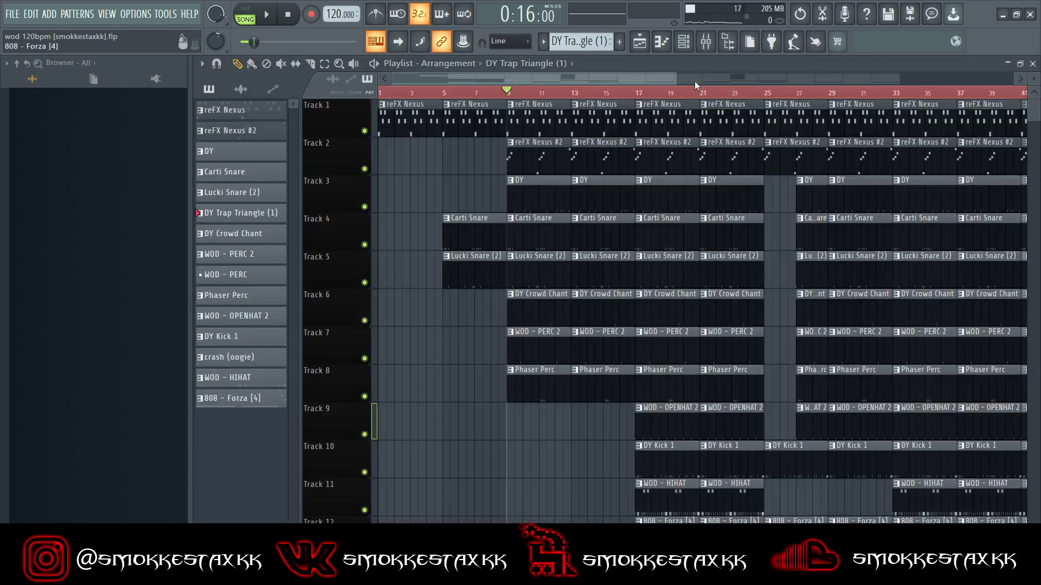
# Solo Track 9 and play WOD - OPENHAT 2 while watching its signal in the mixer
pyautogui.scroll(-3, 594, 209)
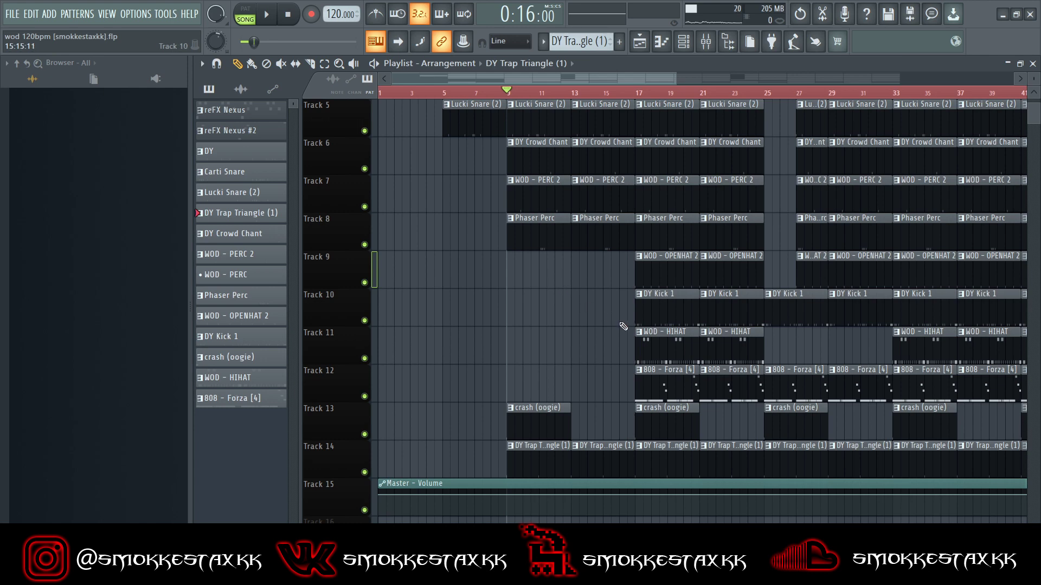
pyautogui.rightClick(364, 282)
pyautogui.press('space')
pyautogui.press('F9')
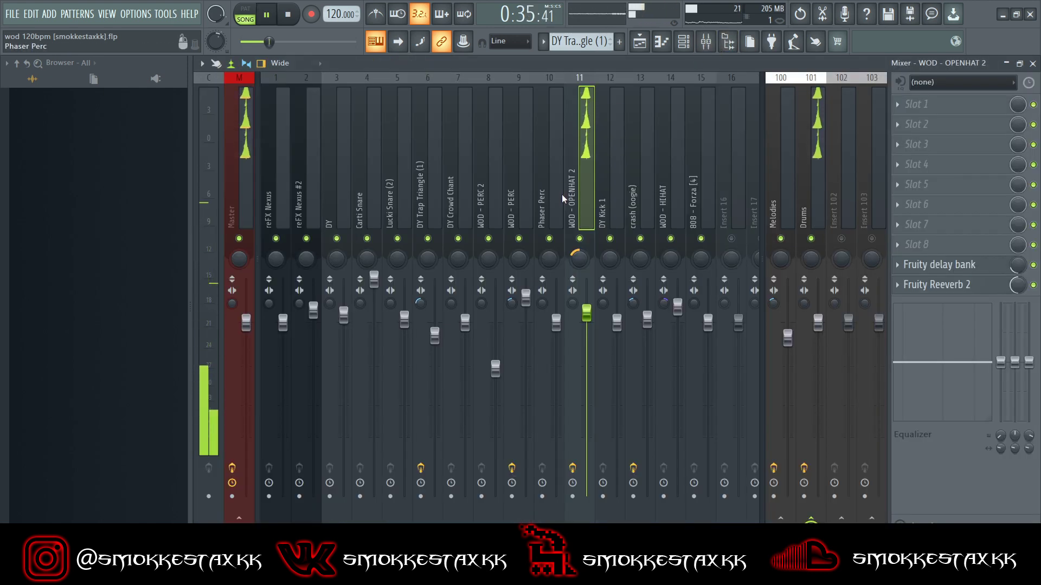
pyautogui.press('space')
# Review the WOD - HIHAT equalizer and the Drums bus effects in the mixer, and return to the playlist
pyautogui.scroll(-3, 564, 199)
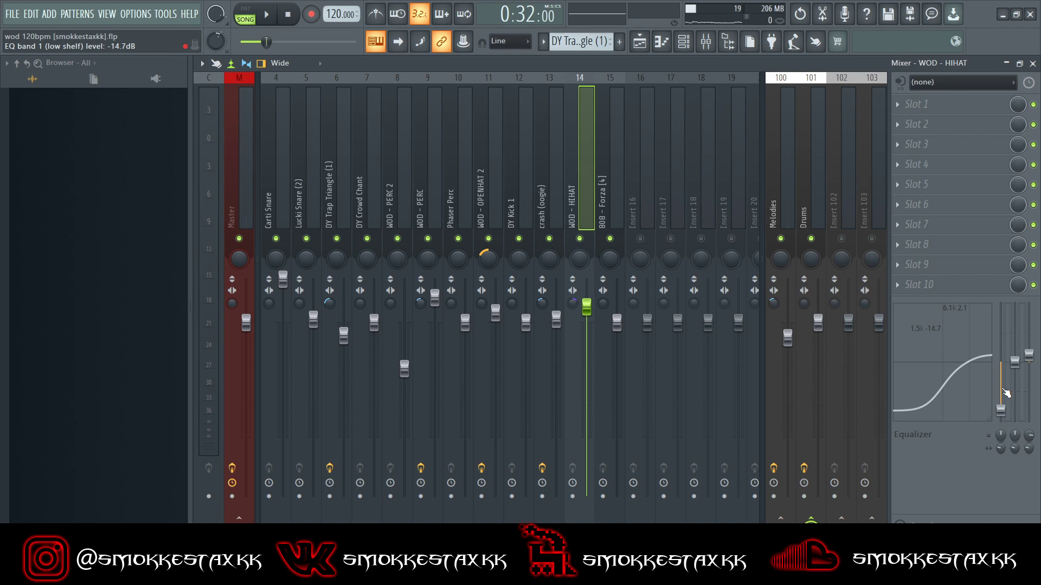
pyautogui.click(811, 222)
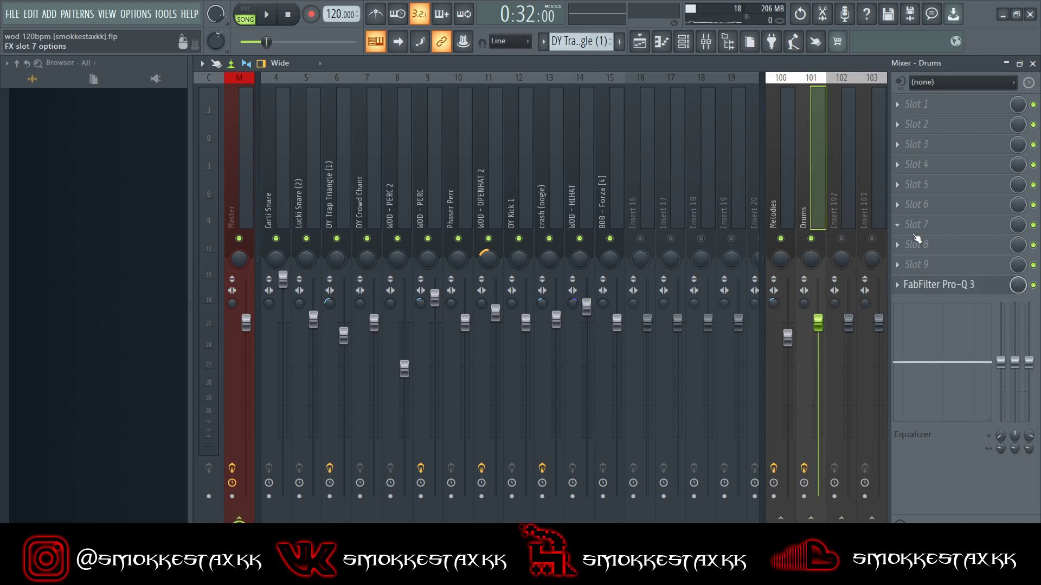
pyautogui.press('F5')
pyautogui.scroll(-1, 529, 347)
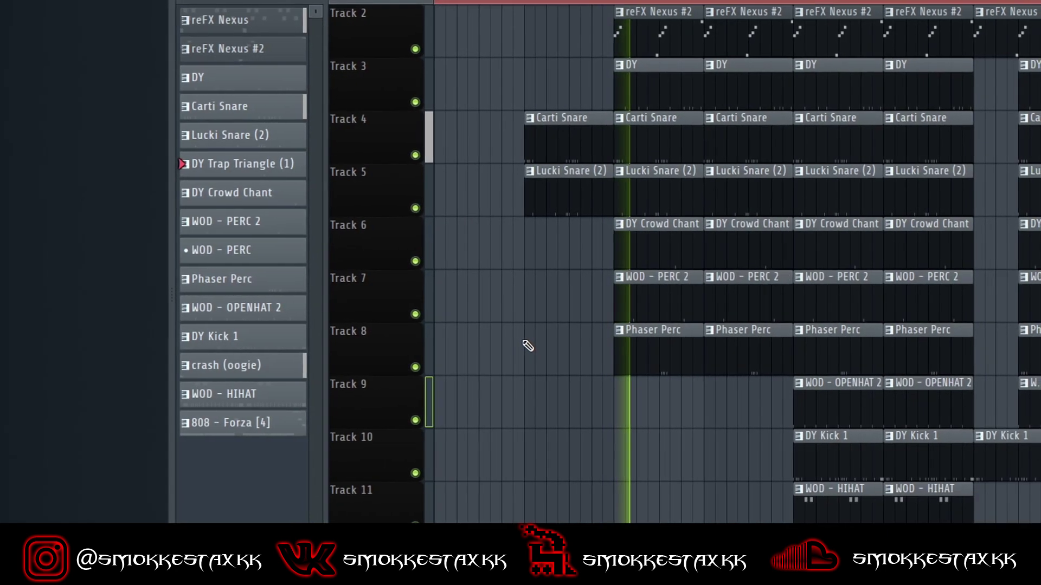